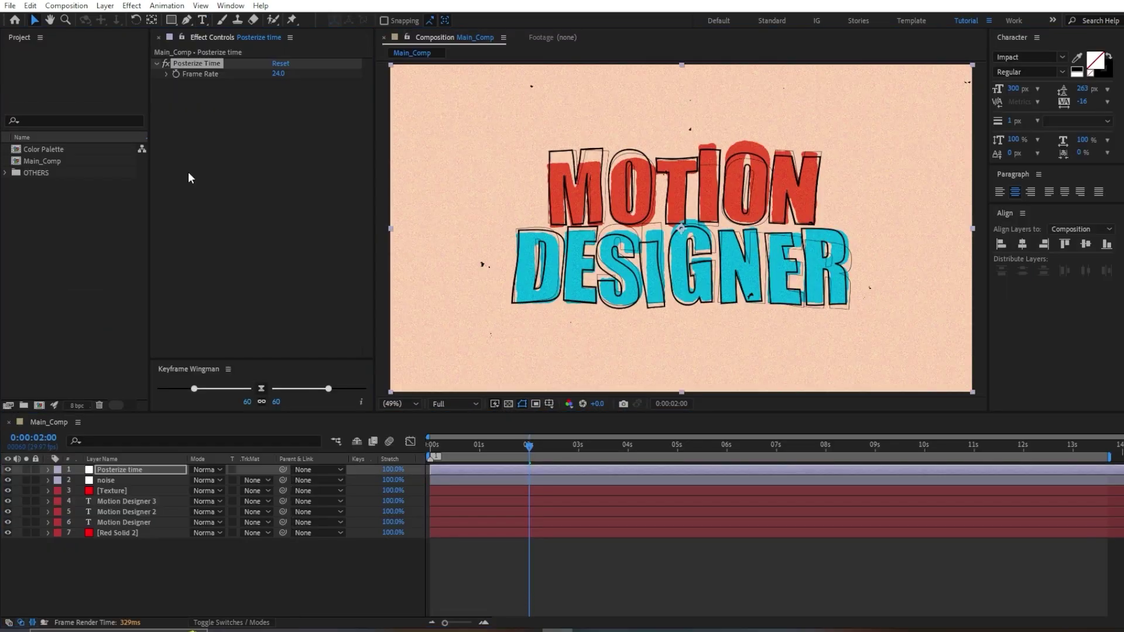
Clear the current layer selection in Main_Comp.
click(605, 563)
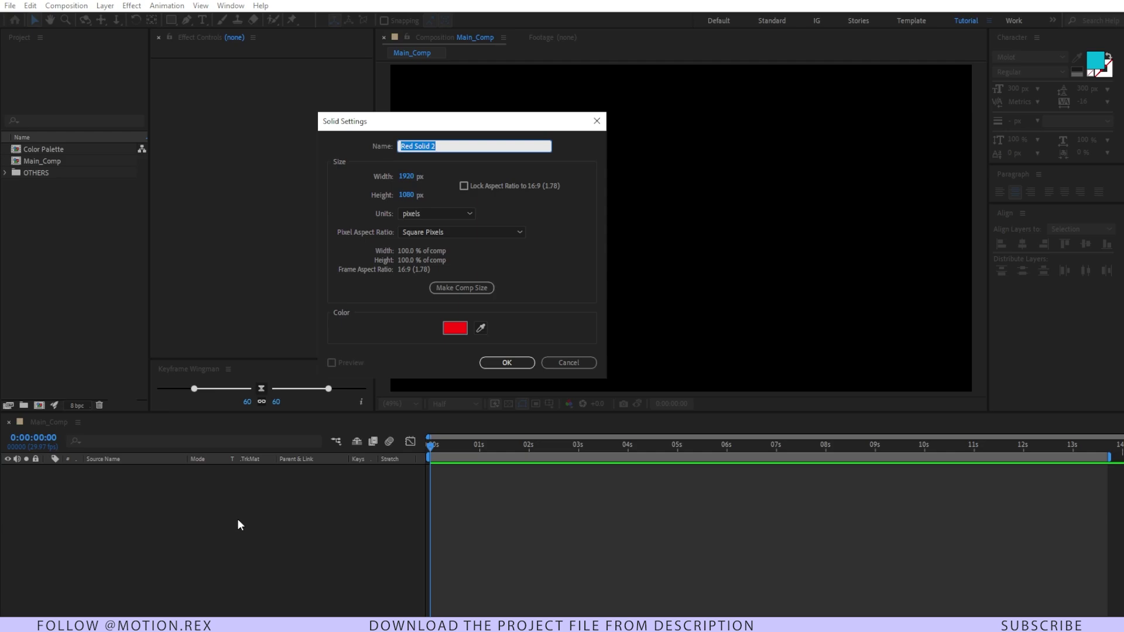
Create the red full-frame solid and recolour it to the palette's peach with a Fill effect.
key(Return)
key(ctrl+space)
text(fi)
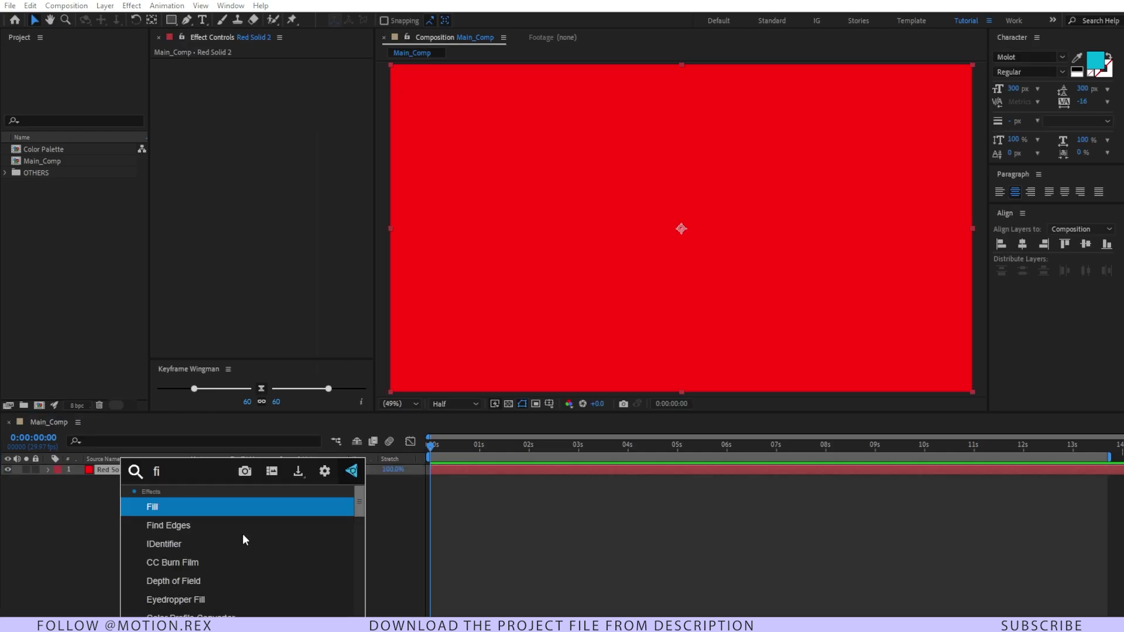
key(Return)
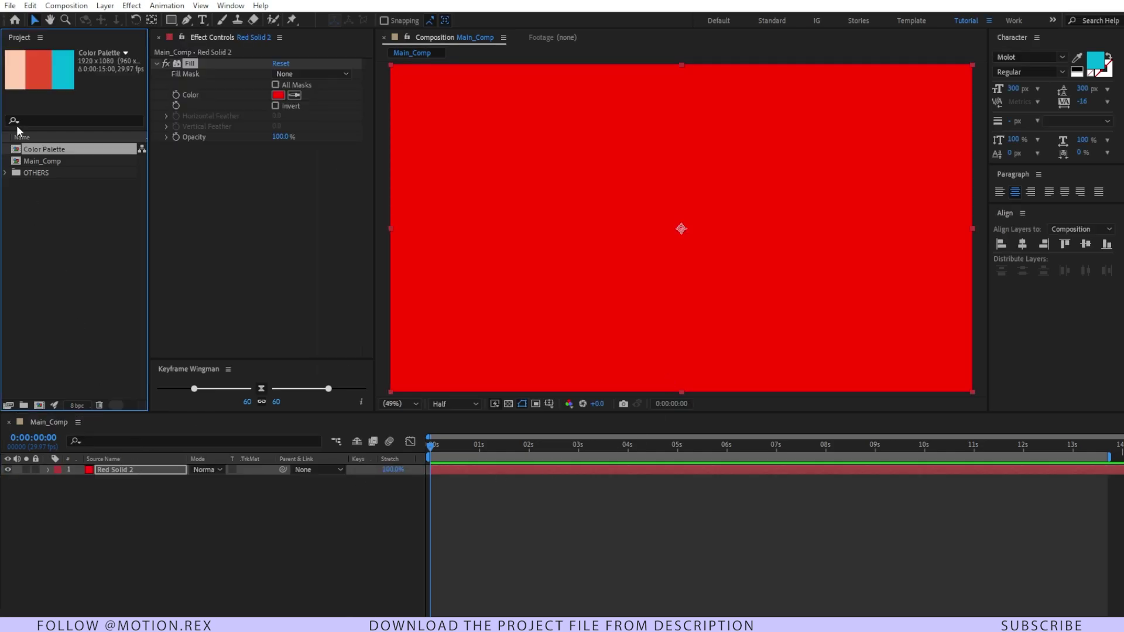
click(294, 96)
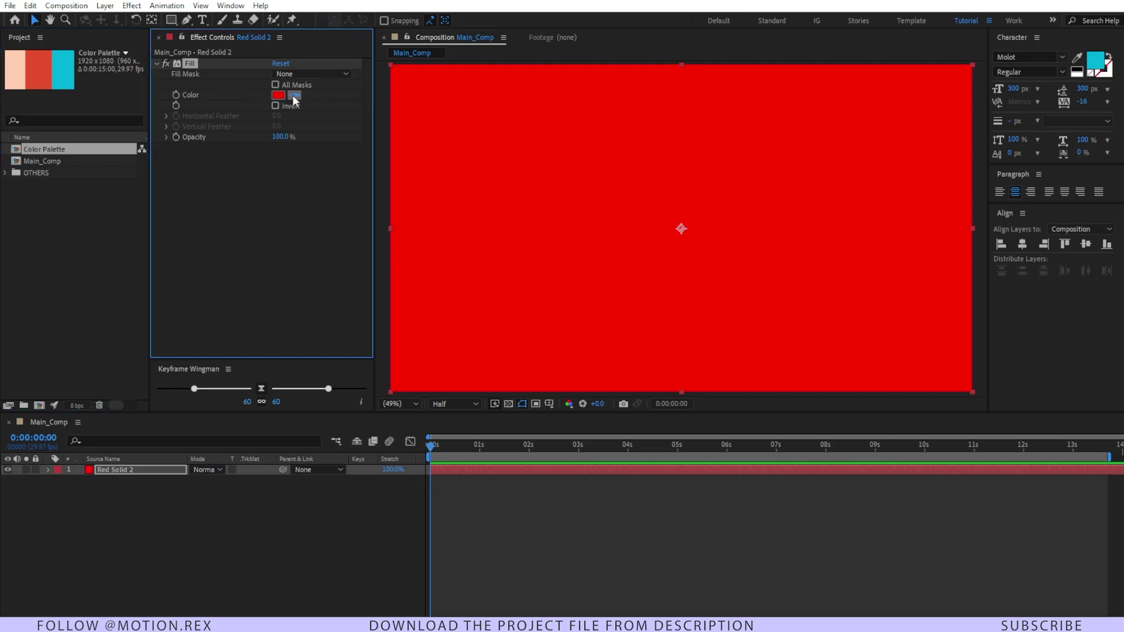
click(23, 80)
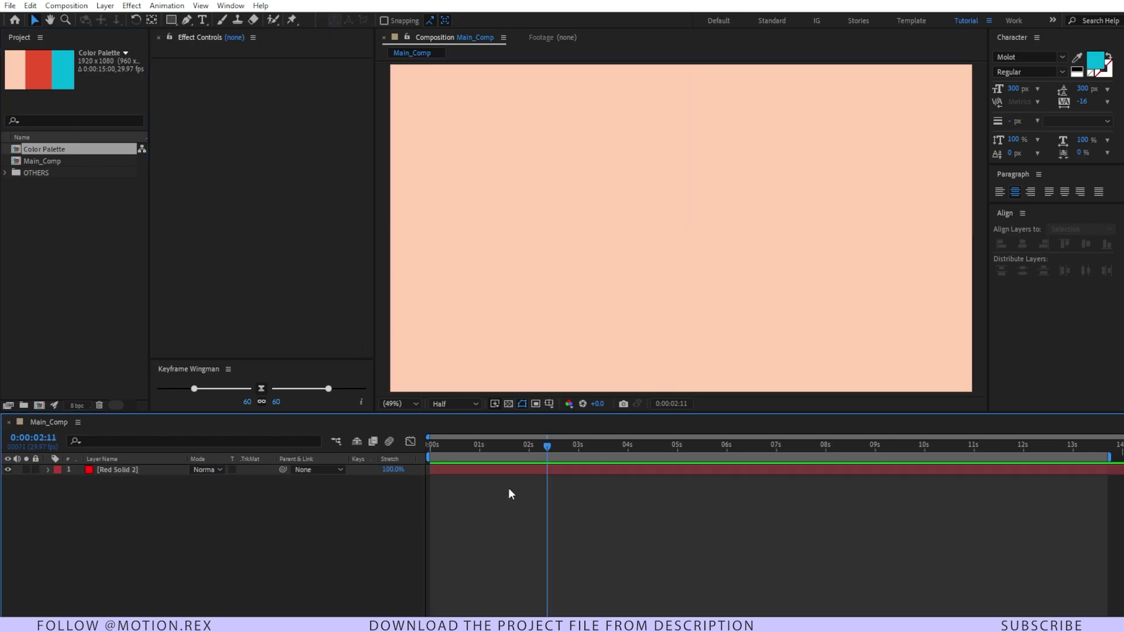
Create a solid named Texture and apply Turbulent Noise to it.
key(ctrl+y)
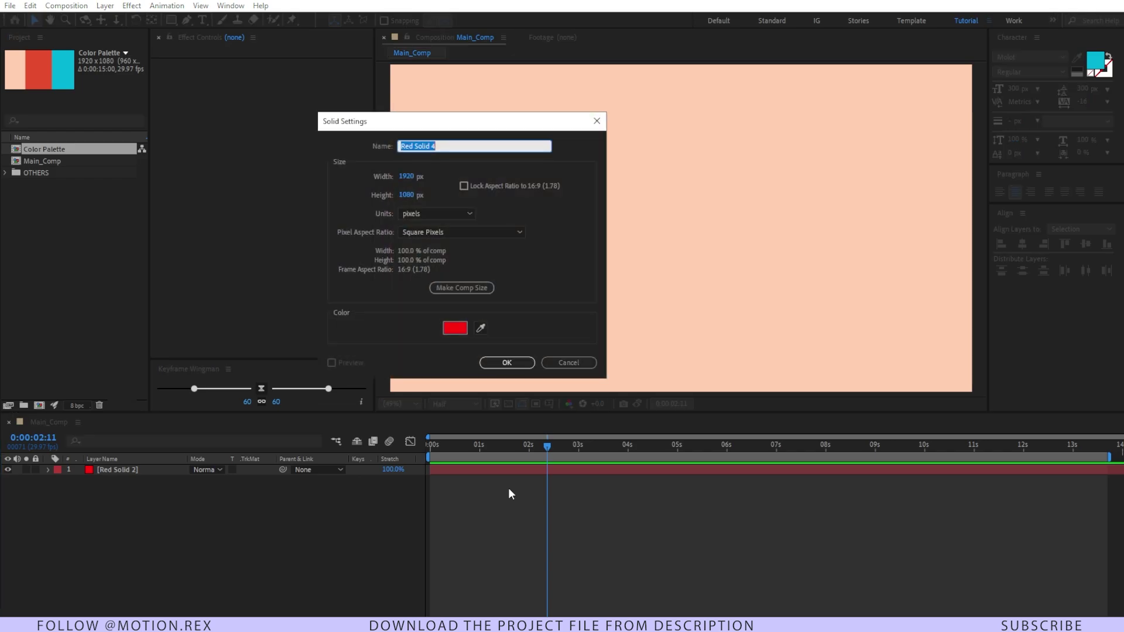
text(Texture)
key(Return)
key(ctrl+space)
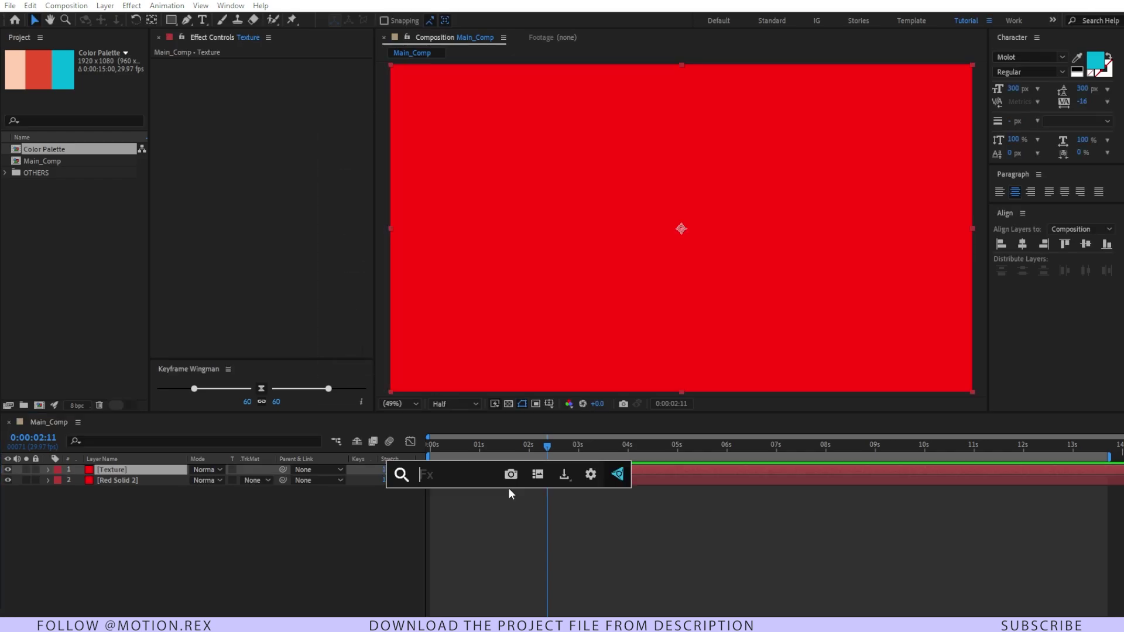
text(nois)
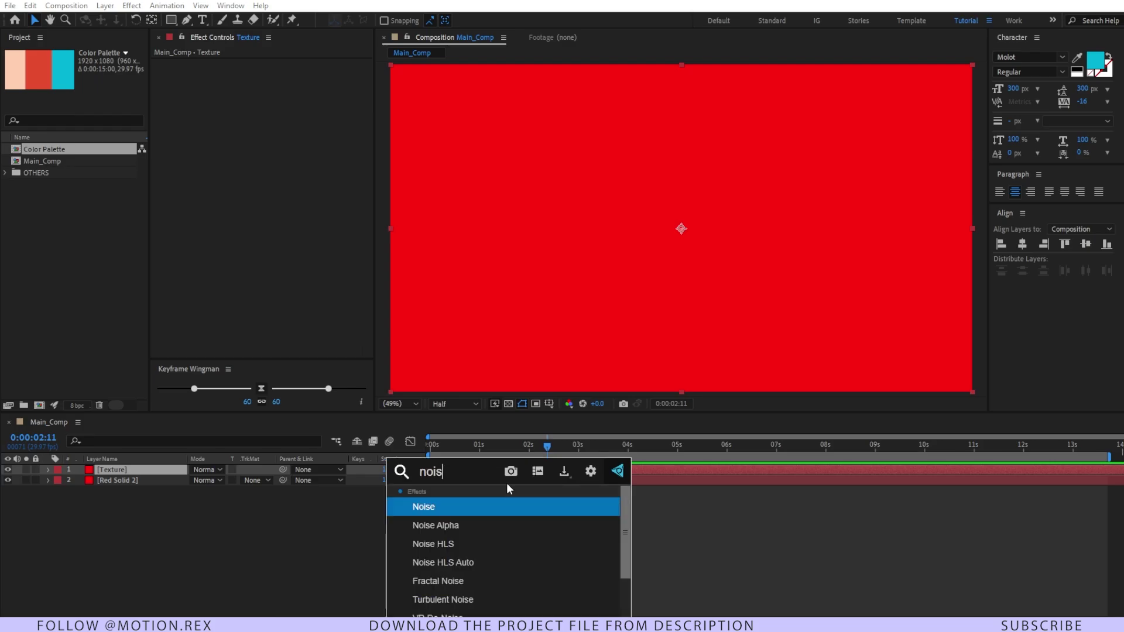
click(491, 592)
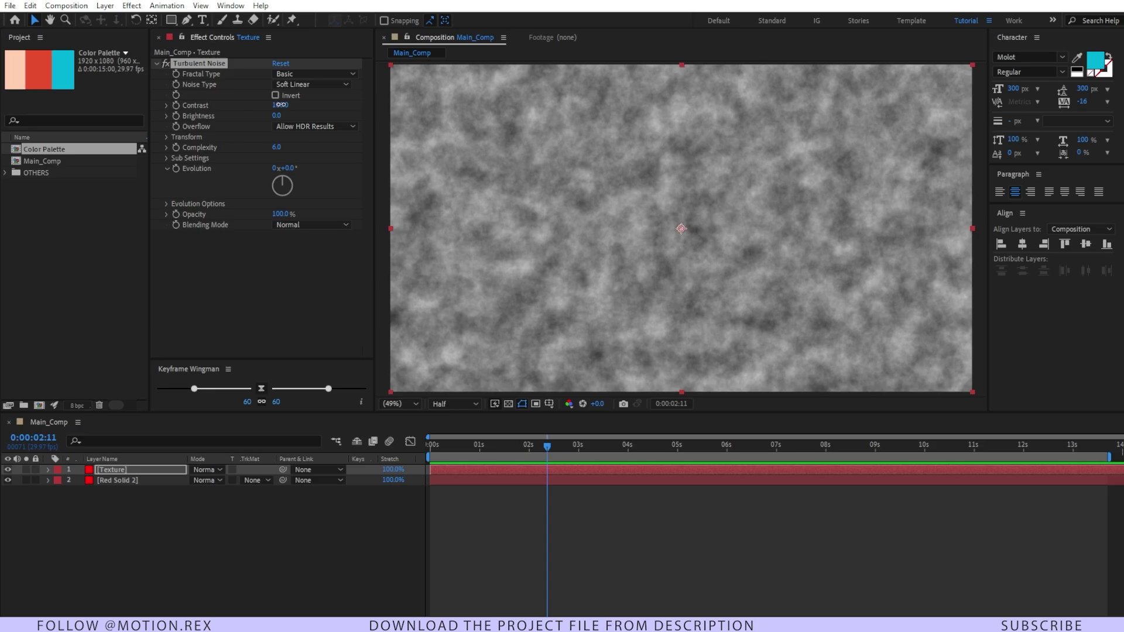
Set the noise Contrast to 2000, Brightness to 350, and adjust the Random Seed.
drag(280, 104, 958, 176)
drag(289, 105, 636, 319)
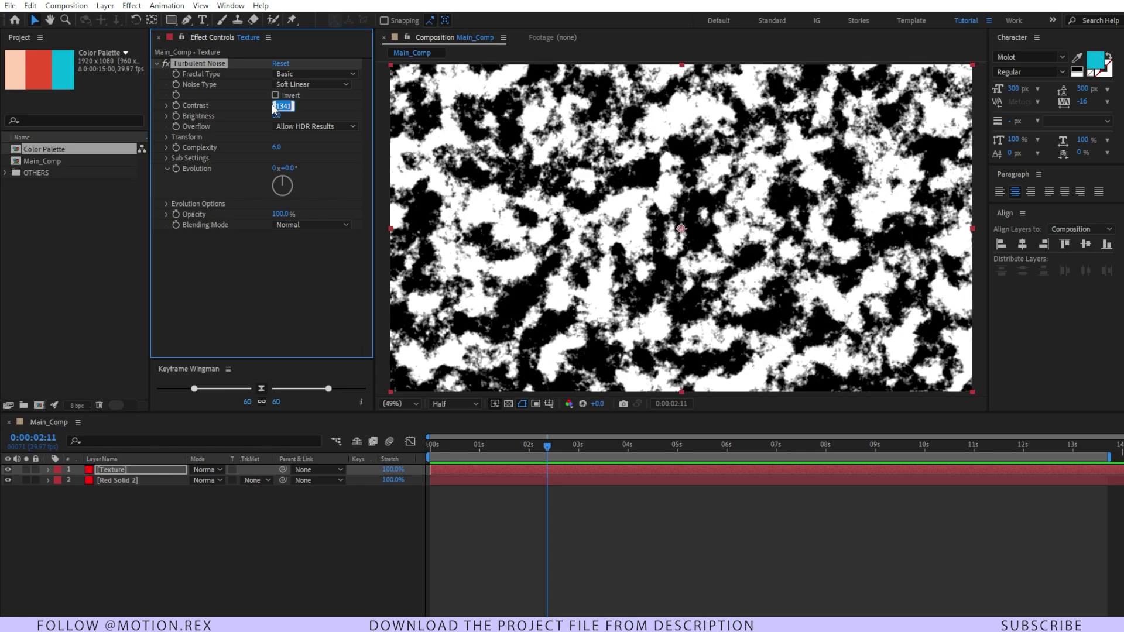
text(2000)
key(Return)
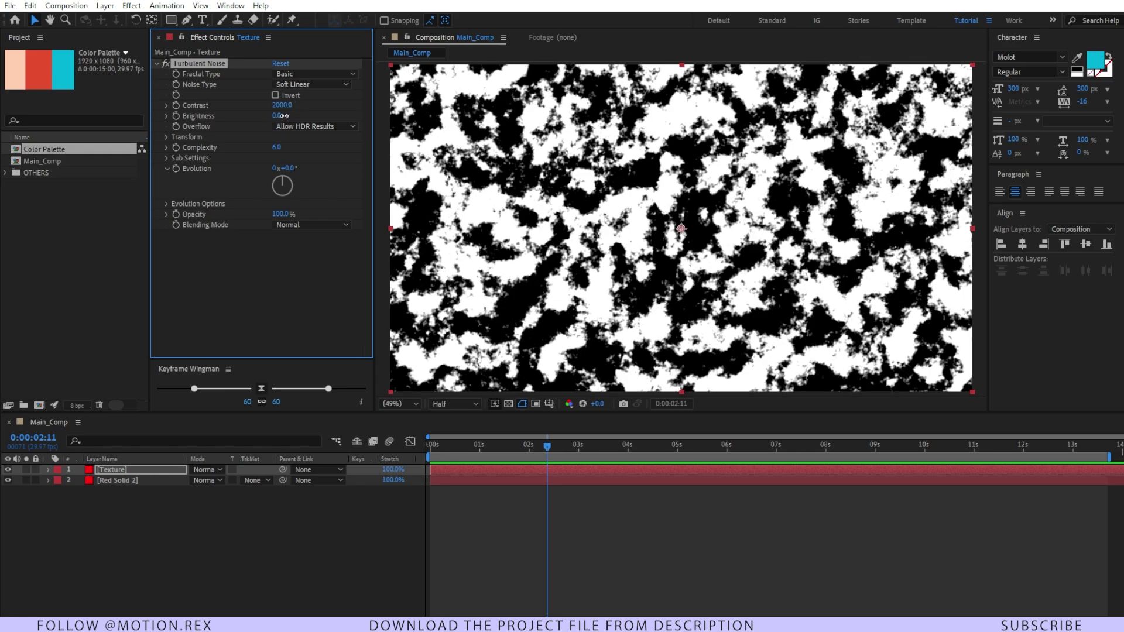
drag(284, 115, 351, 116)
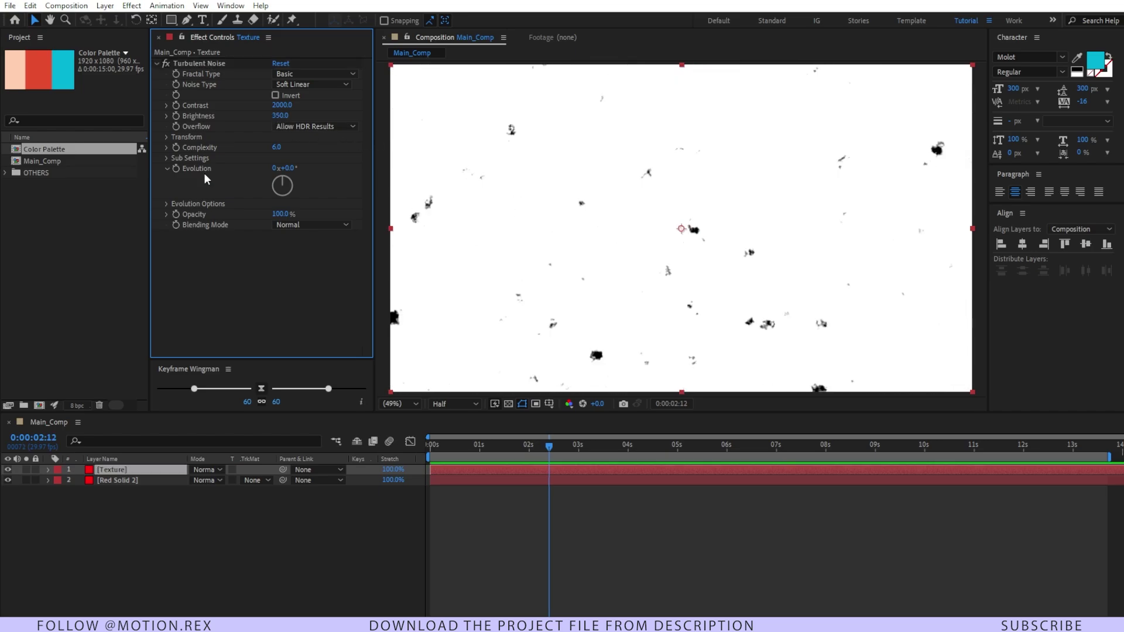
click(167, 203)
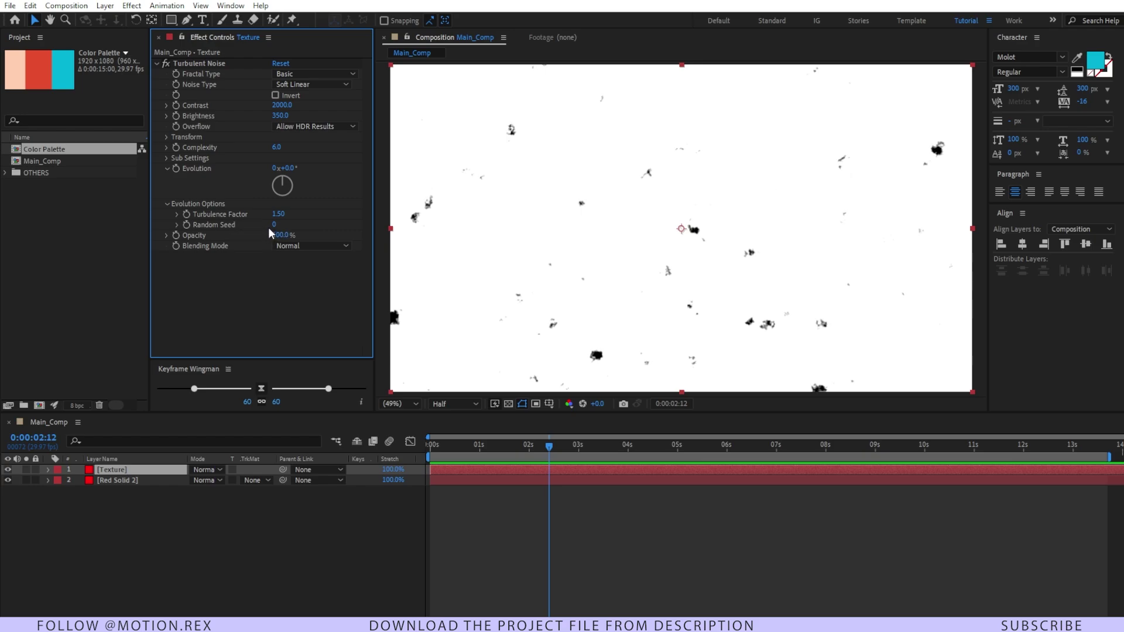
drag(274, 225, 287, 231)
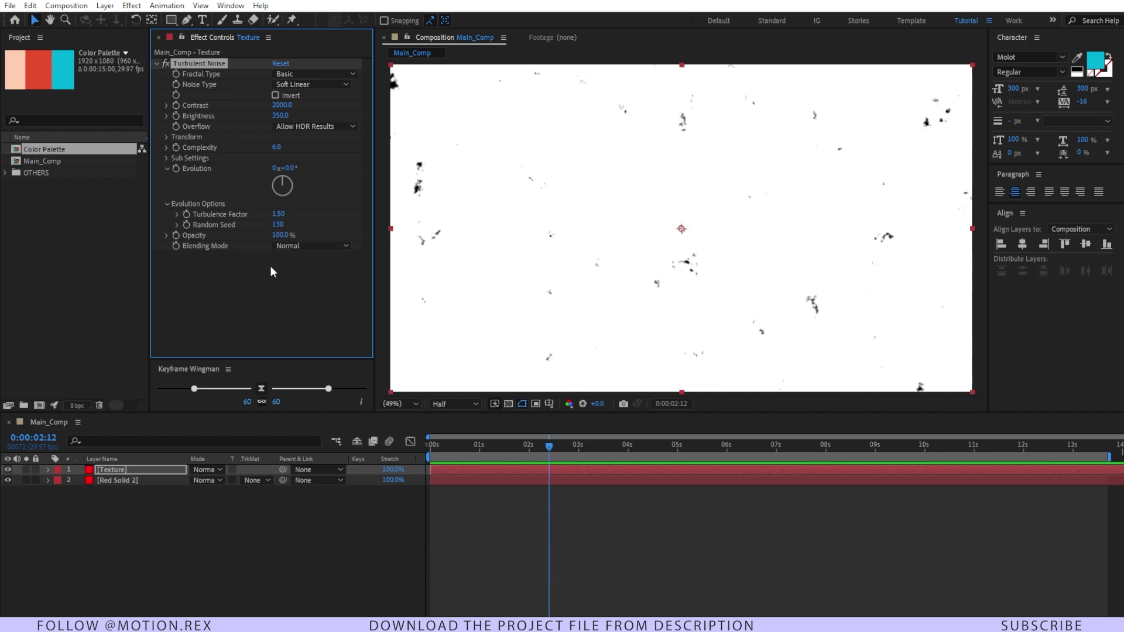
Drive the Texture layer's Random Seed with the expression time*12 and preview the flicker.
click(187, 227)
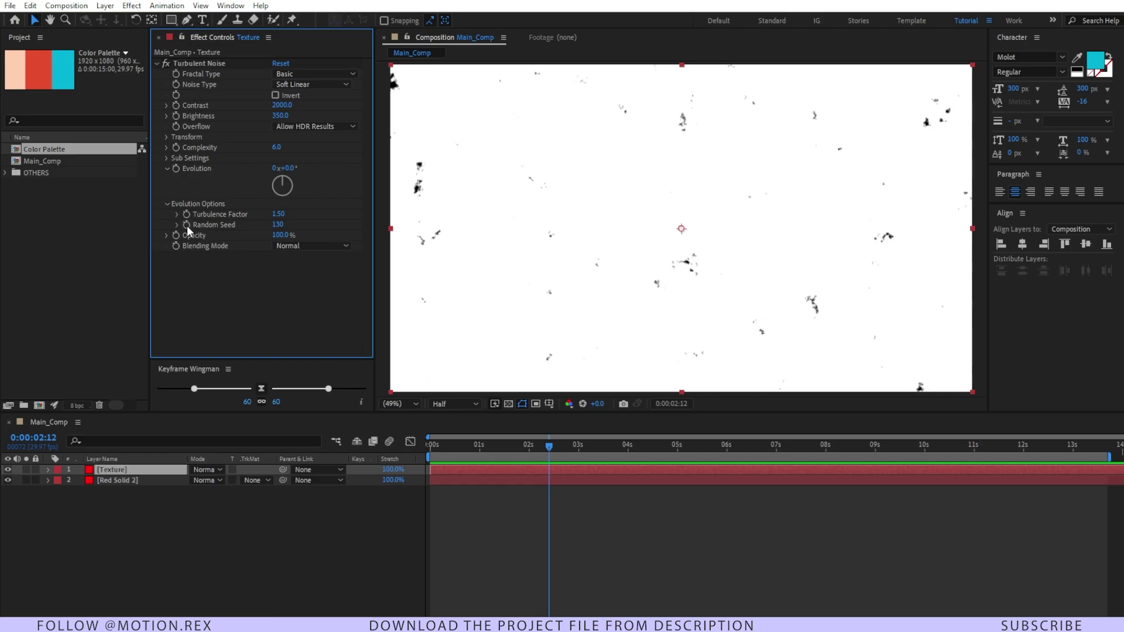
alt+click(187, 226)
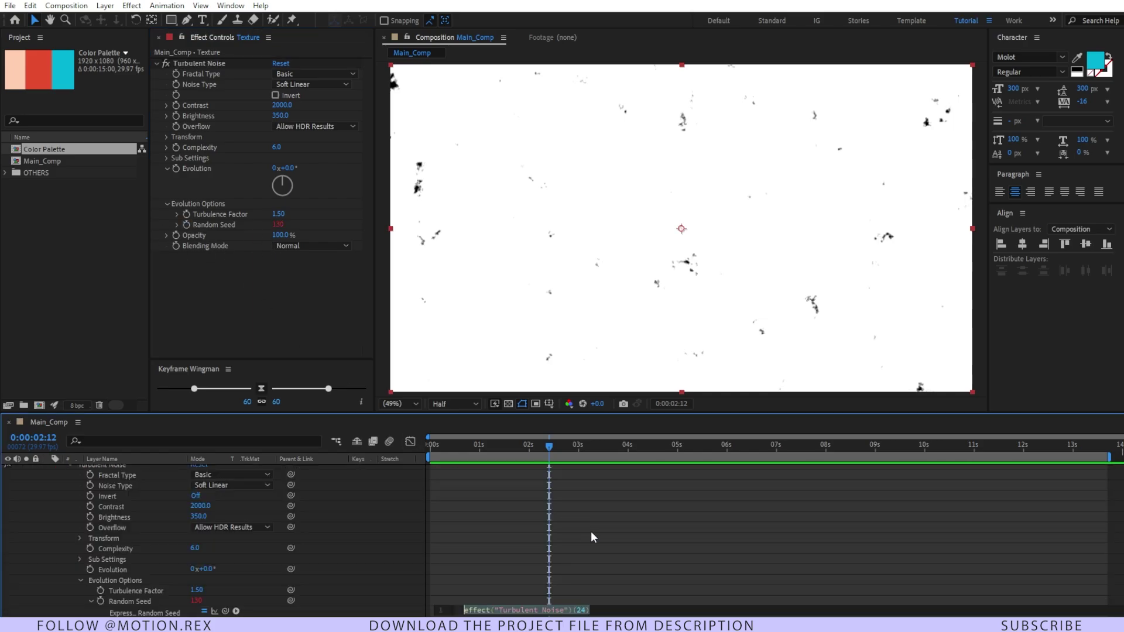
scroll(605, 542, down, 2)
text(time)
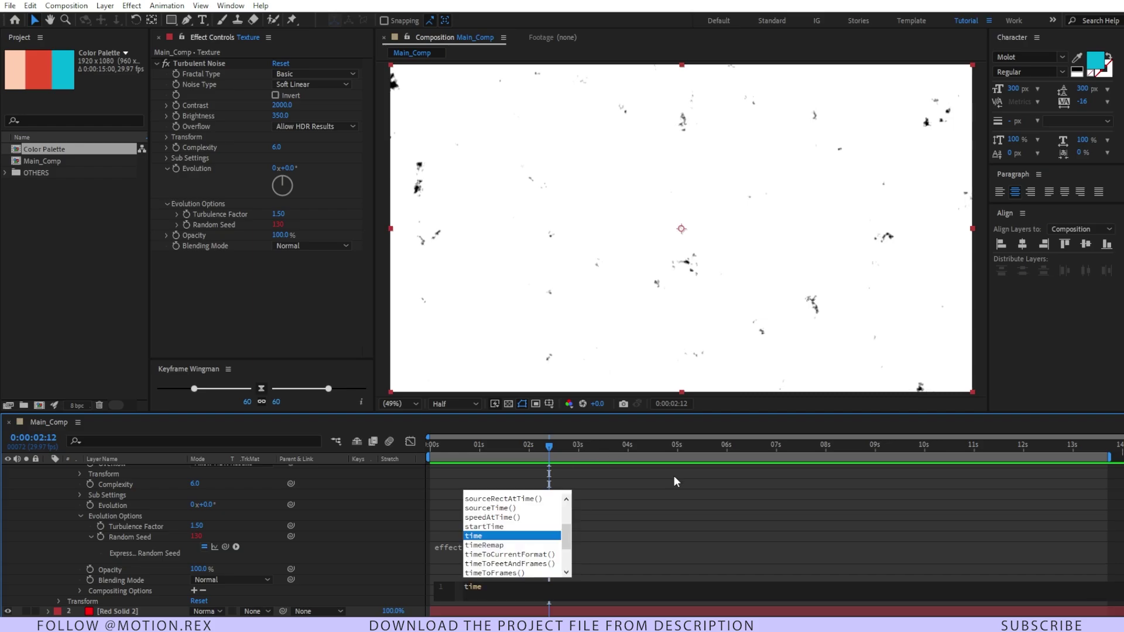
text(*12)
click(673, 475)
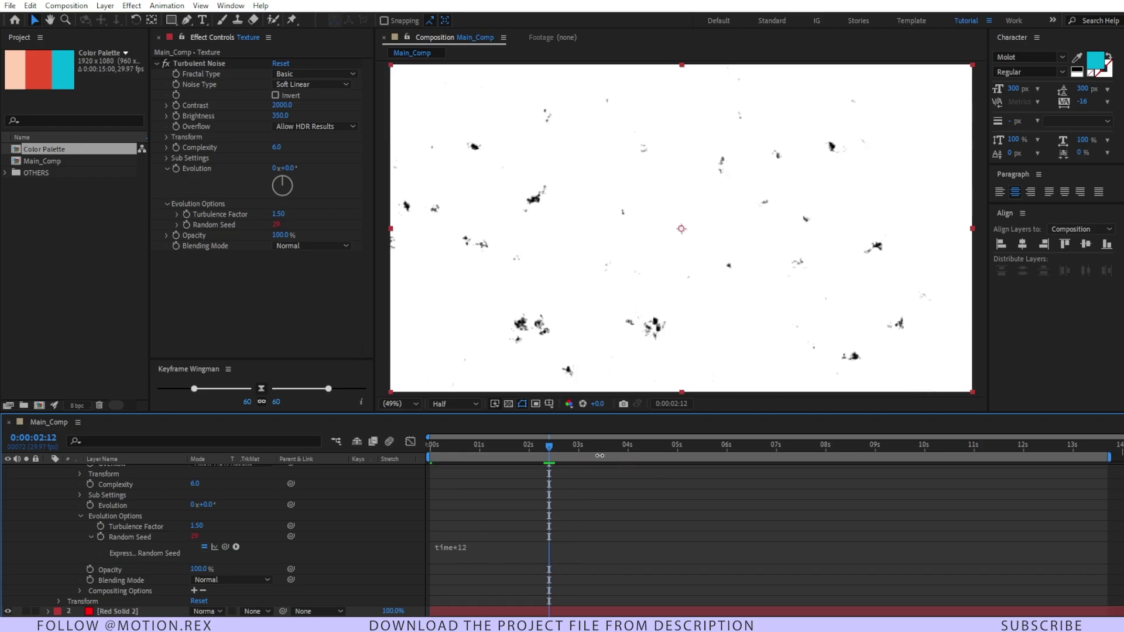
key(Home)
key(space)
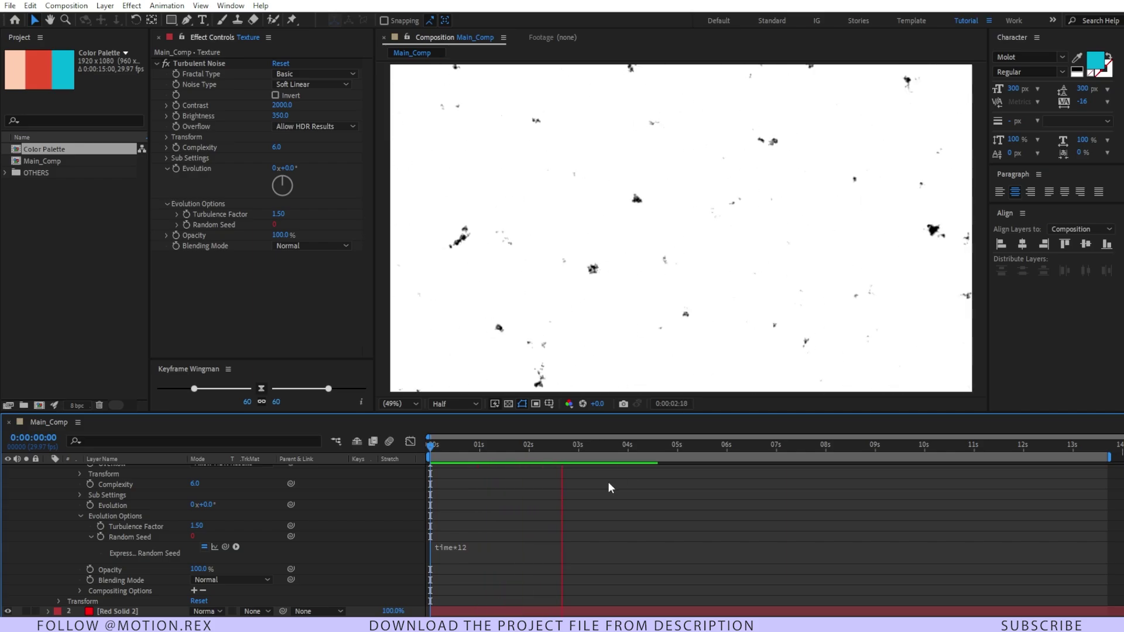
key(space)
Add Luma Key set to Key Out Brighter, then collapse and lock the Texture layer.
scroll(366, 535, up, 3)
click(227, 298)
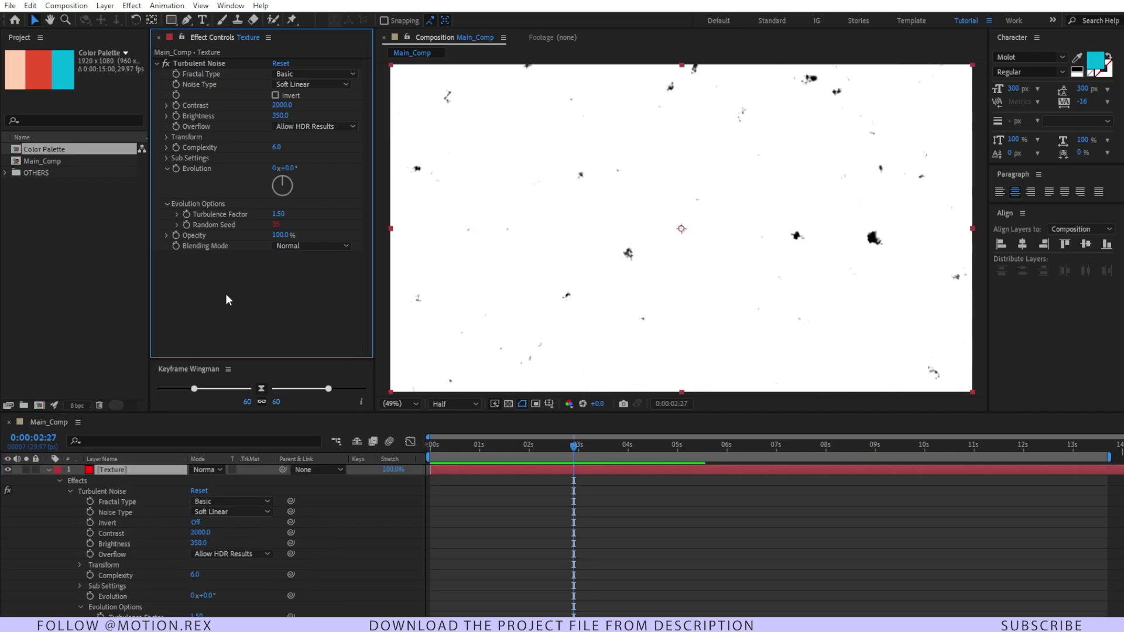
key(ctrl+space)
text(luma)
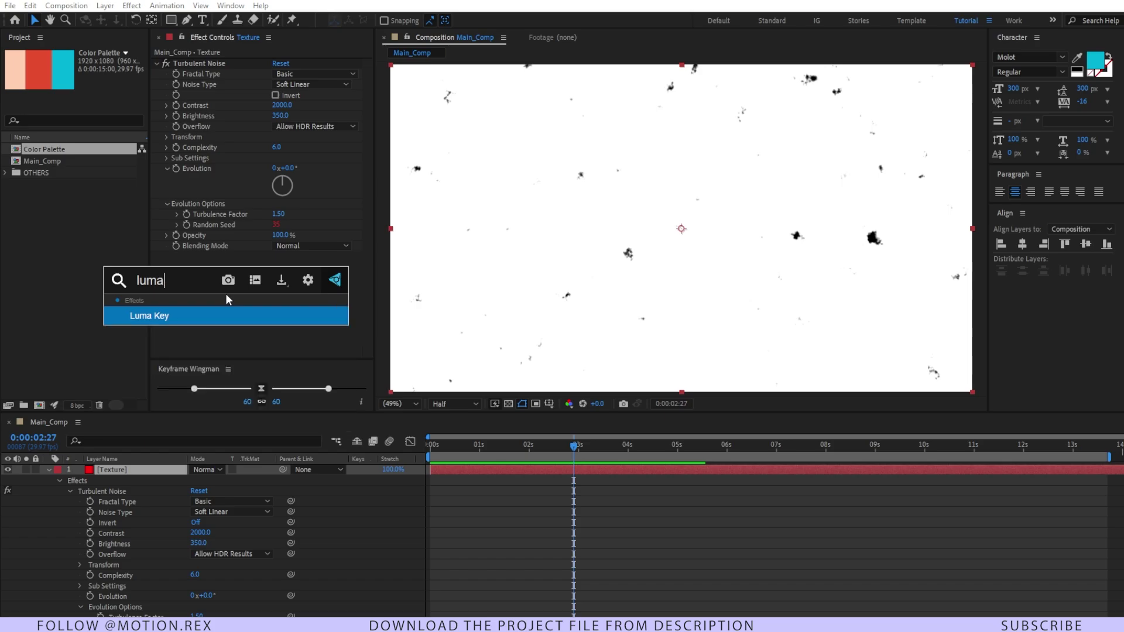
key(Return)
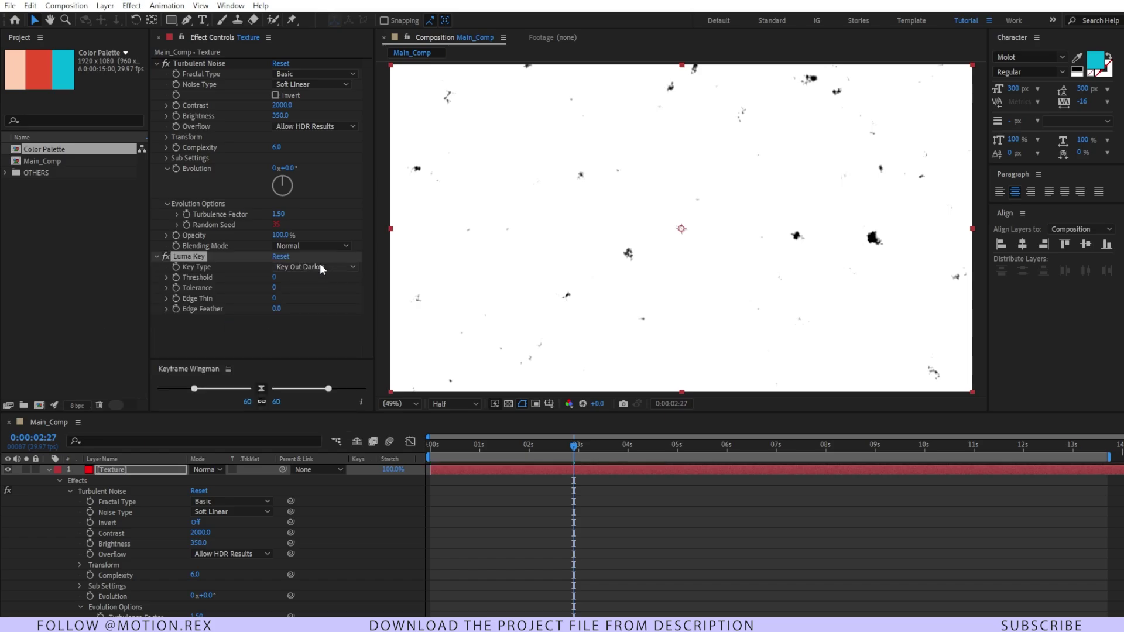
click(316, 269)
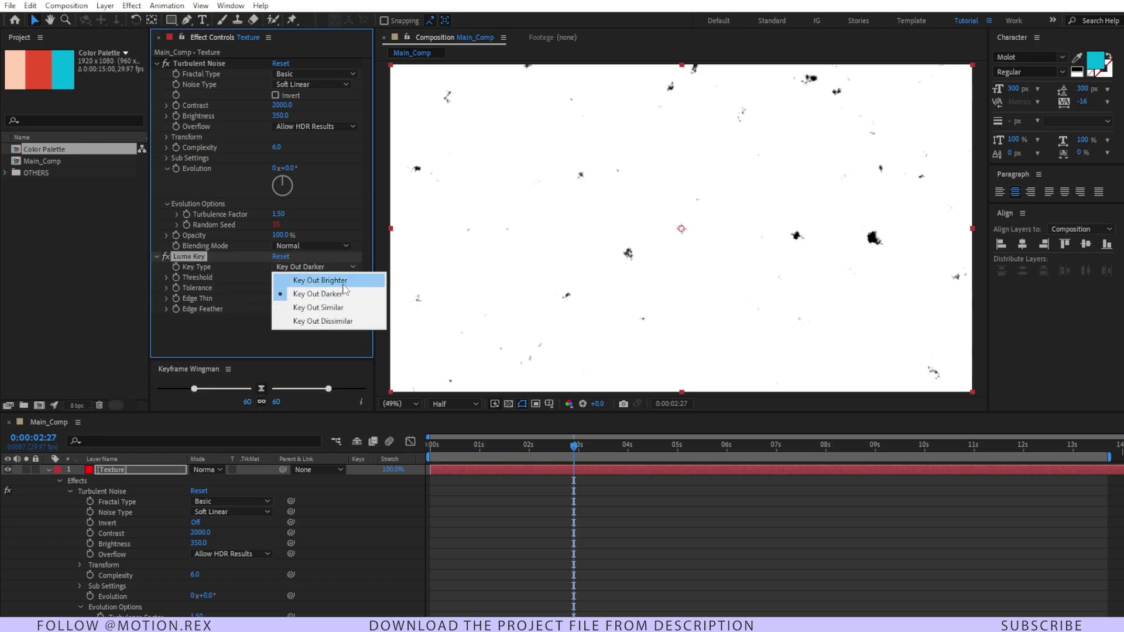
click(343, 281)
key(space)
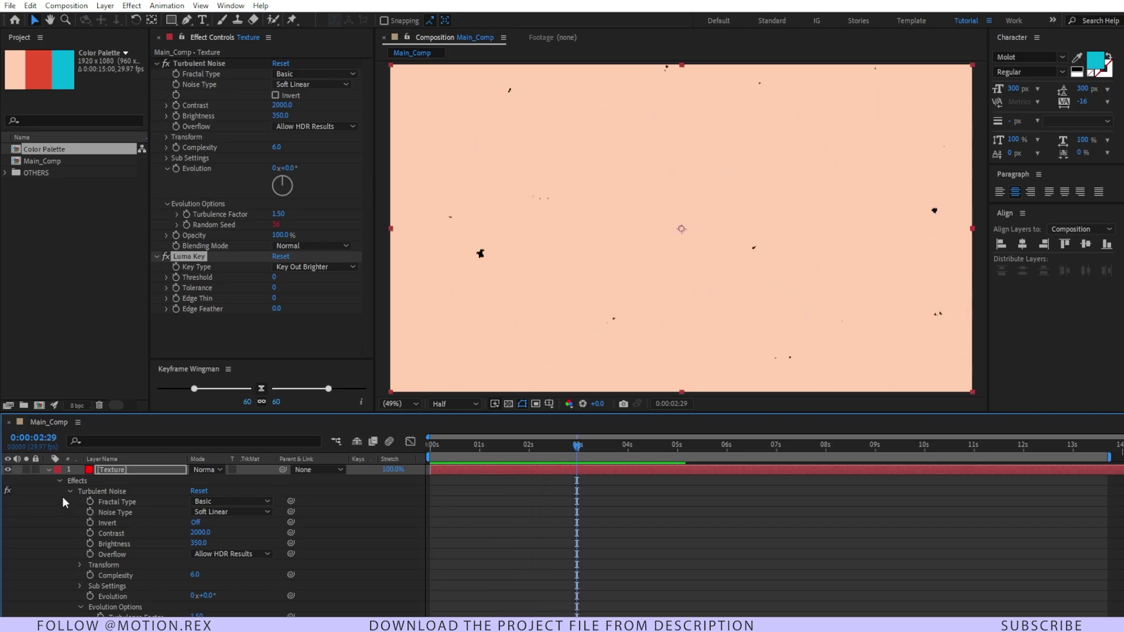
click(45, 470)
click(35, 470)
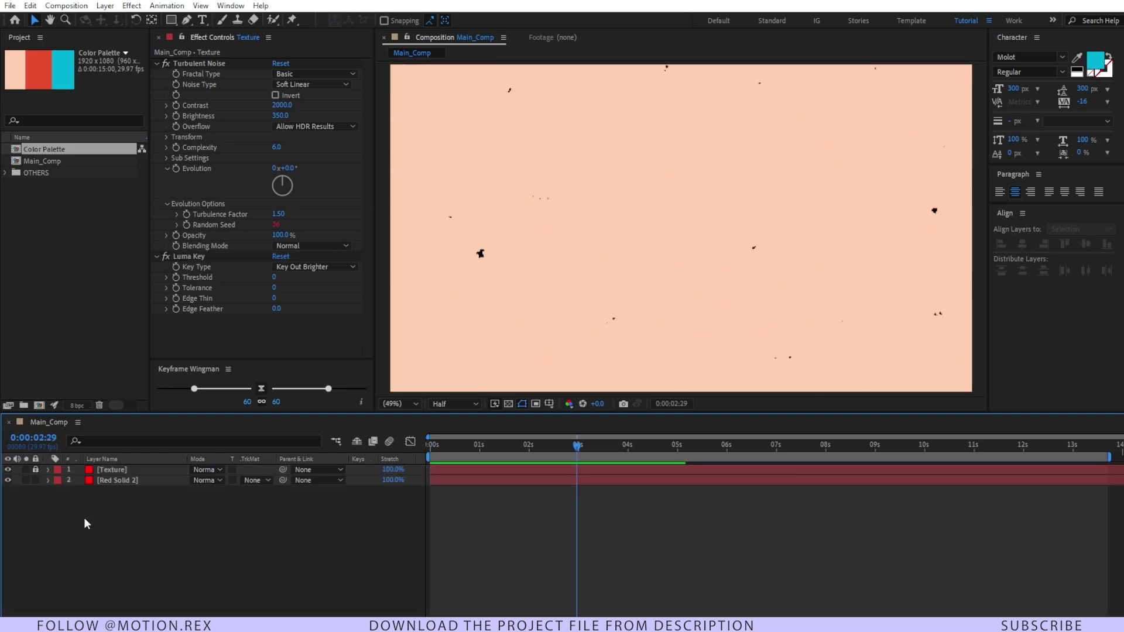
Create a two-line 'Motion' / 'Designer' text layer in the middle of the frame.
click(203, 20)
click(667, 204)
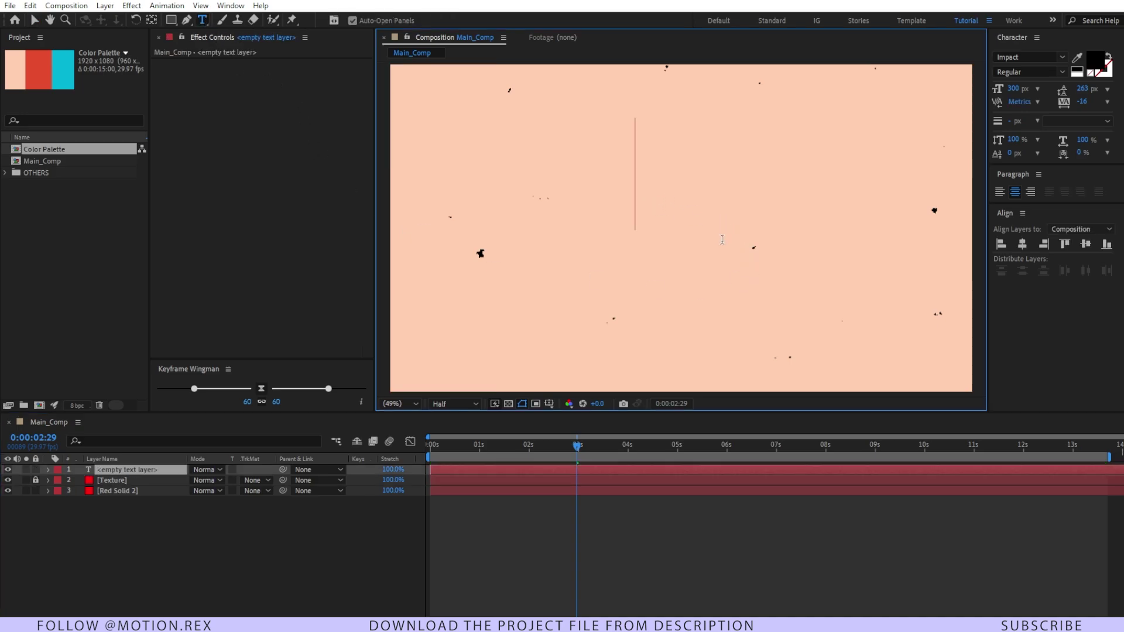
text(Motion)
key(Return)
text(Designe)
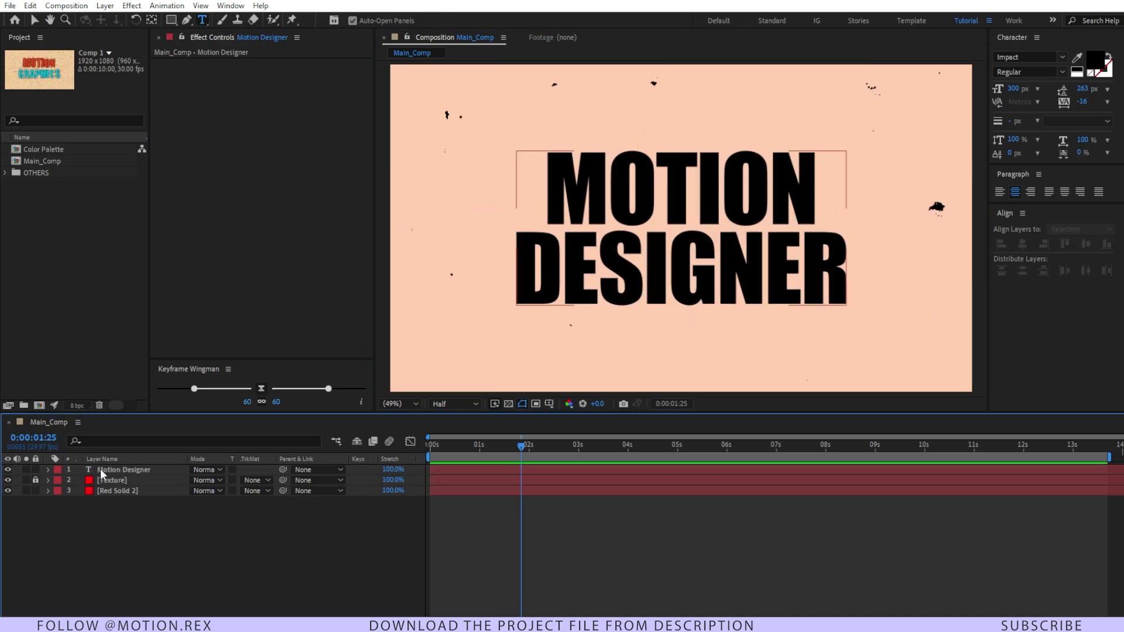
Add a text animator with Position, Scale and Rotation properties to the title.
click(48, 470)
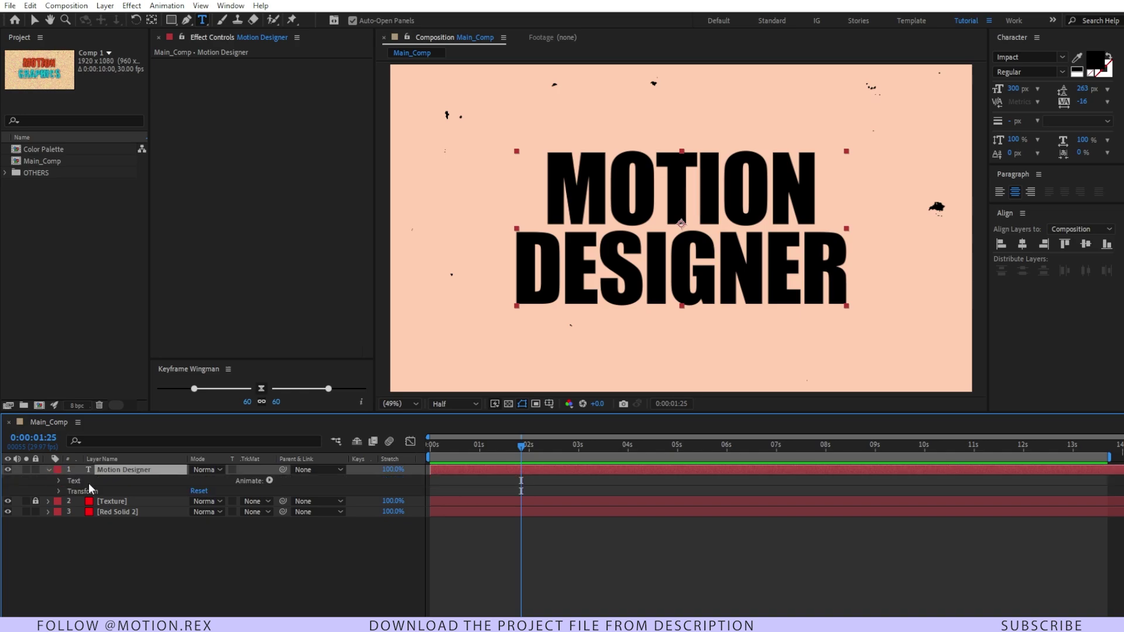
click(269, 481)
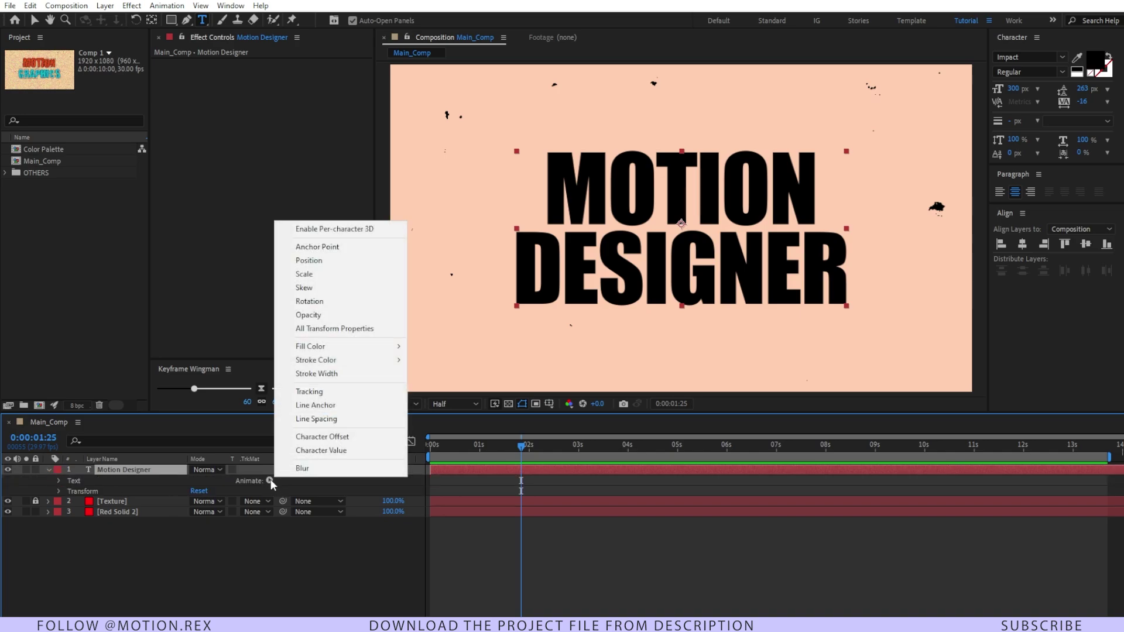
click(332, 266)
click(270, 522)
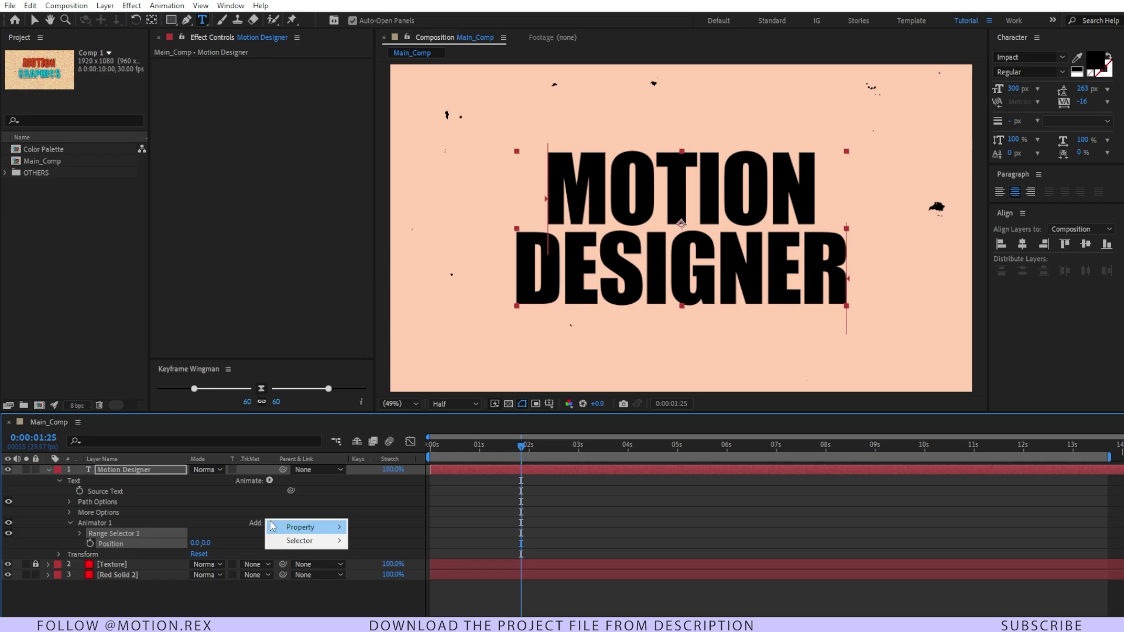
mouse_move(300, 527)
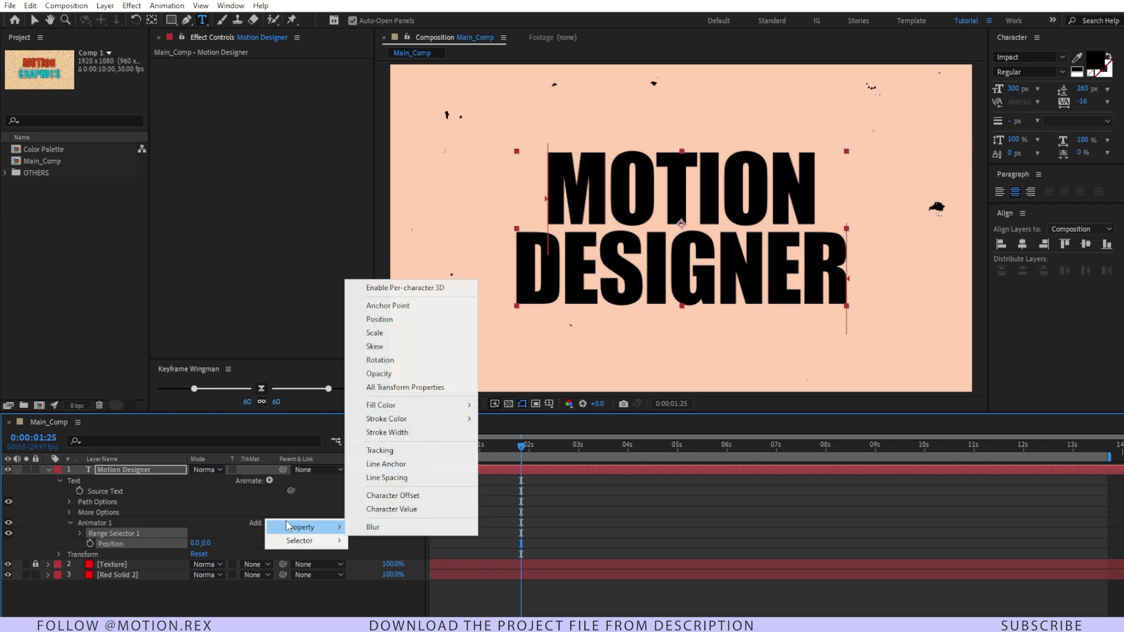
click(410, 333)
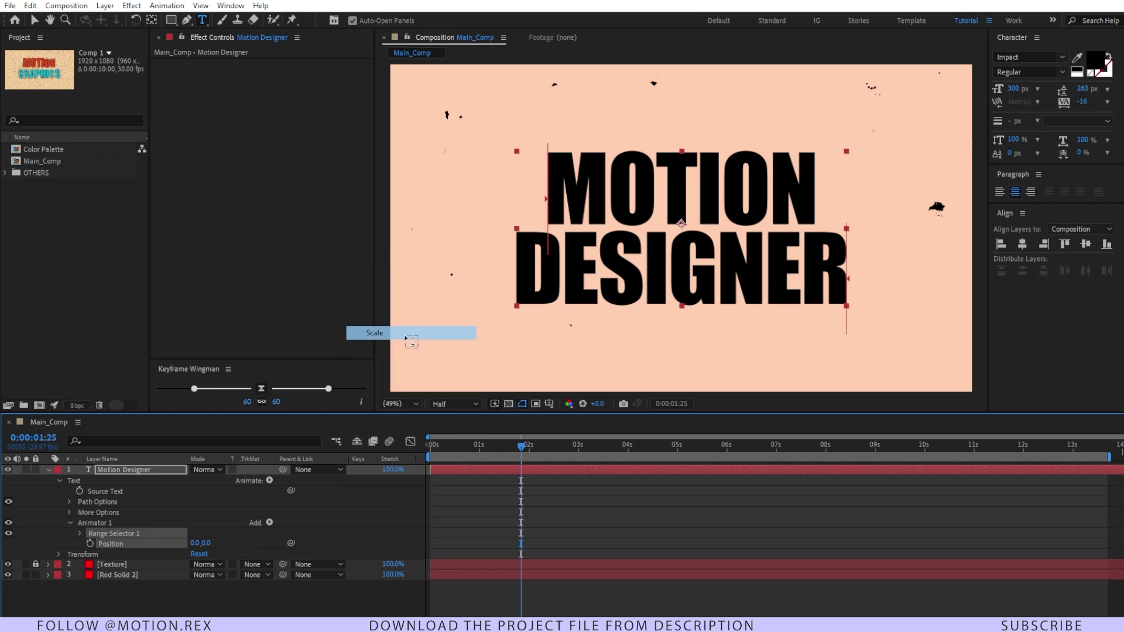
click(269, 523)
mouse_move(300, 526)
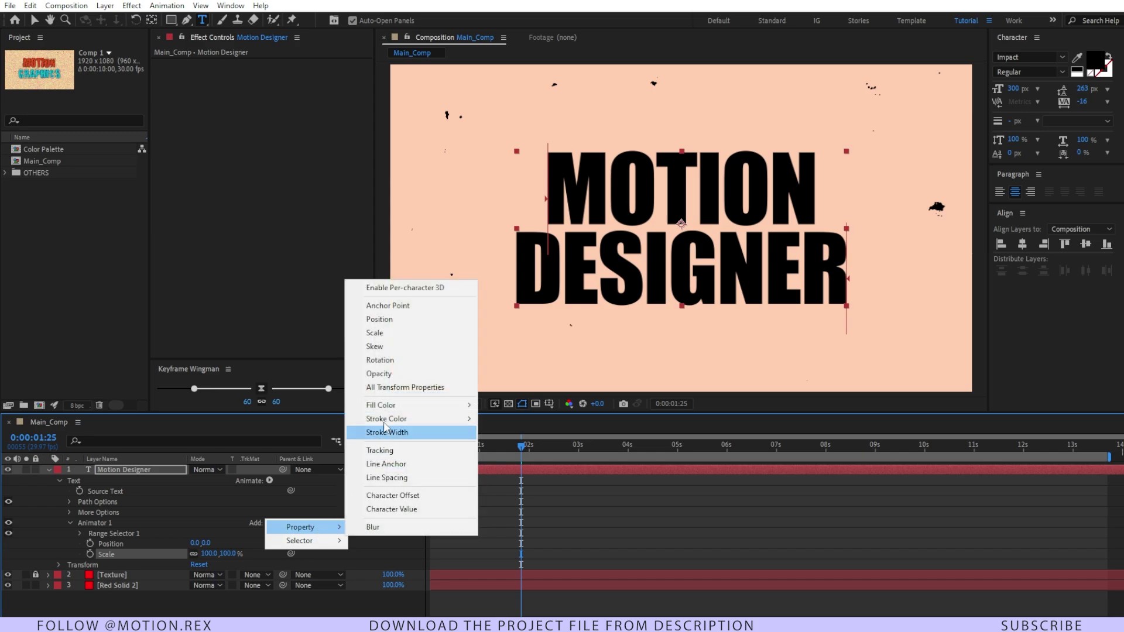
click(382, 360)
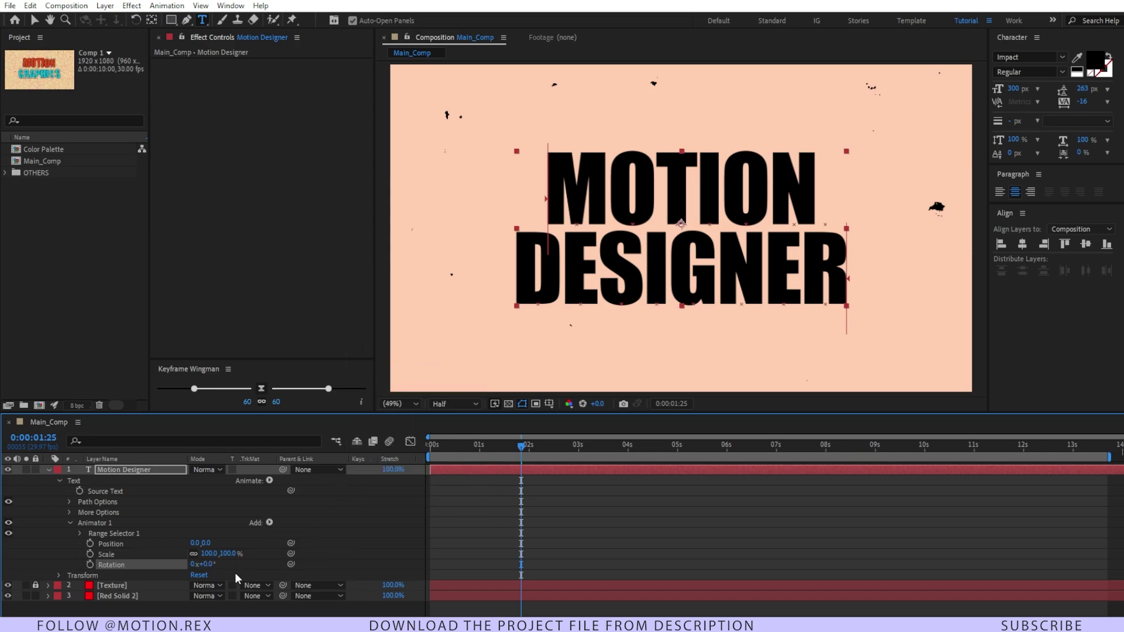
Set the animator to Position 0,-15, Scale 115% and Rotation 5°.
click(208, 544)
key(shift+Down)
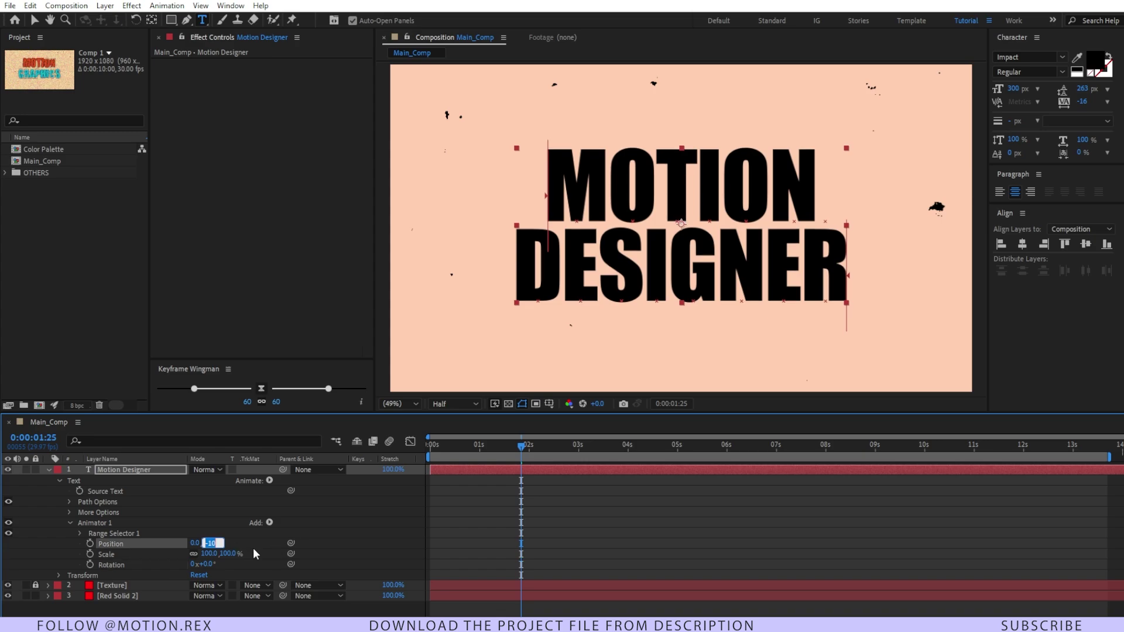
text(5)
key(Return)
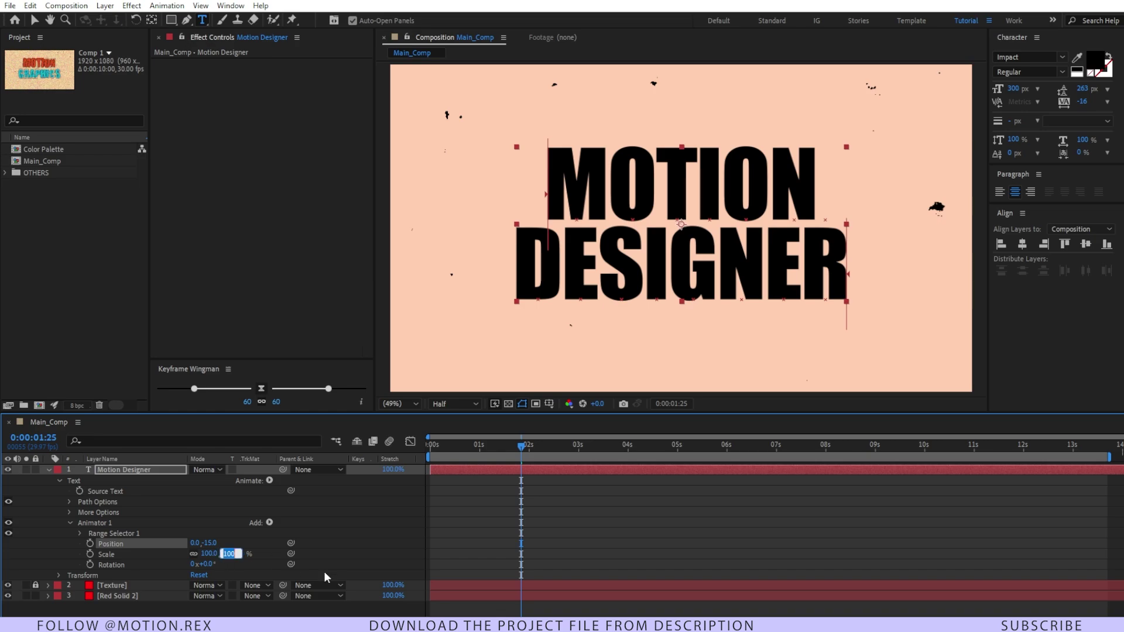
text(115)
key(Return)
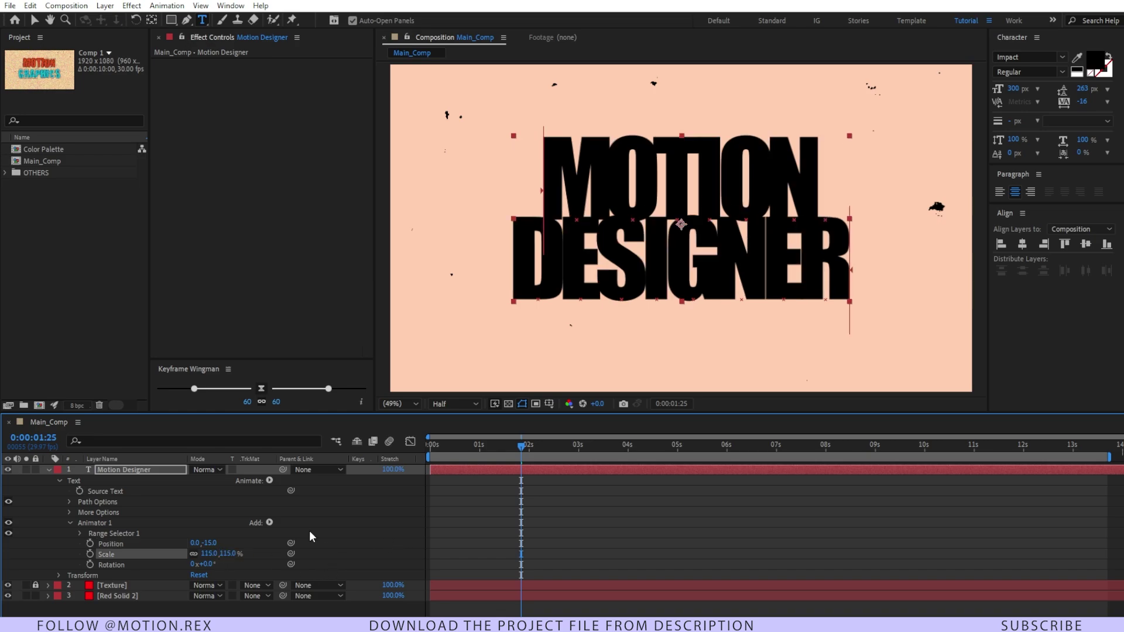
click(205, 563)
text(5)
key(Return)
Add a Wiggly Selector to the animator and preview the jittering title.
click(270, 523)
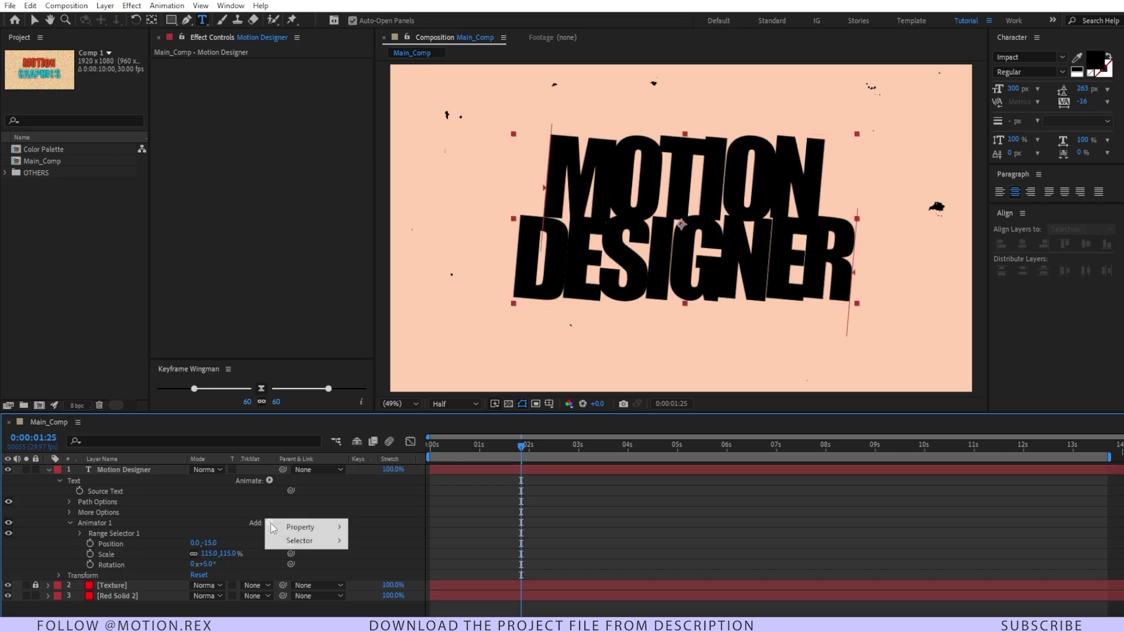
mouse_move(311, 545)
click(414, 554)
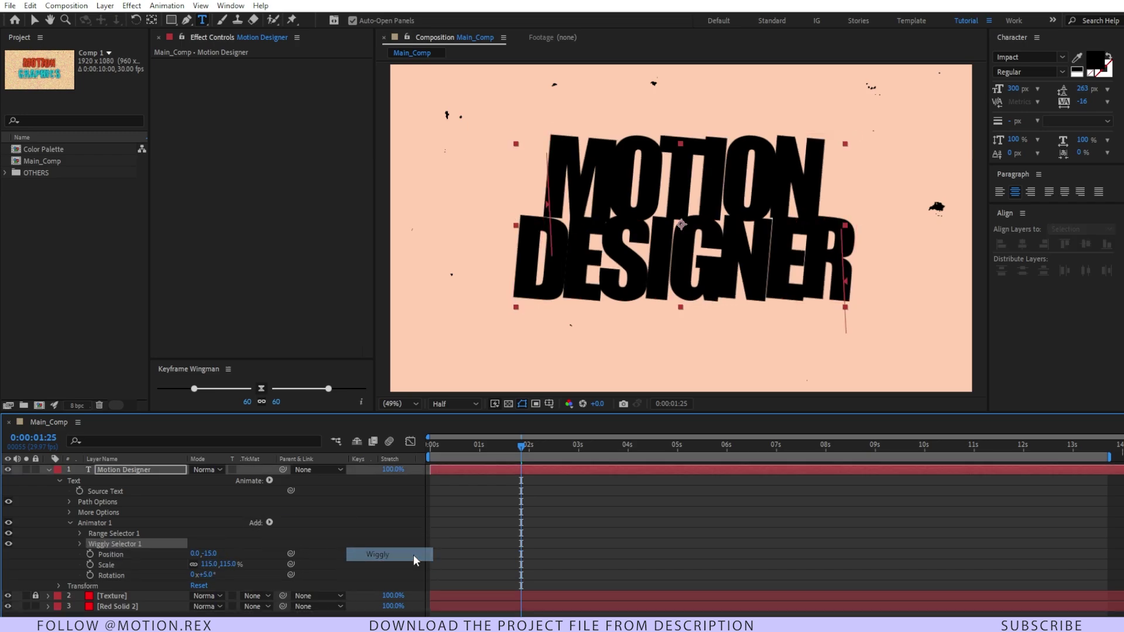
key(Home)
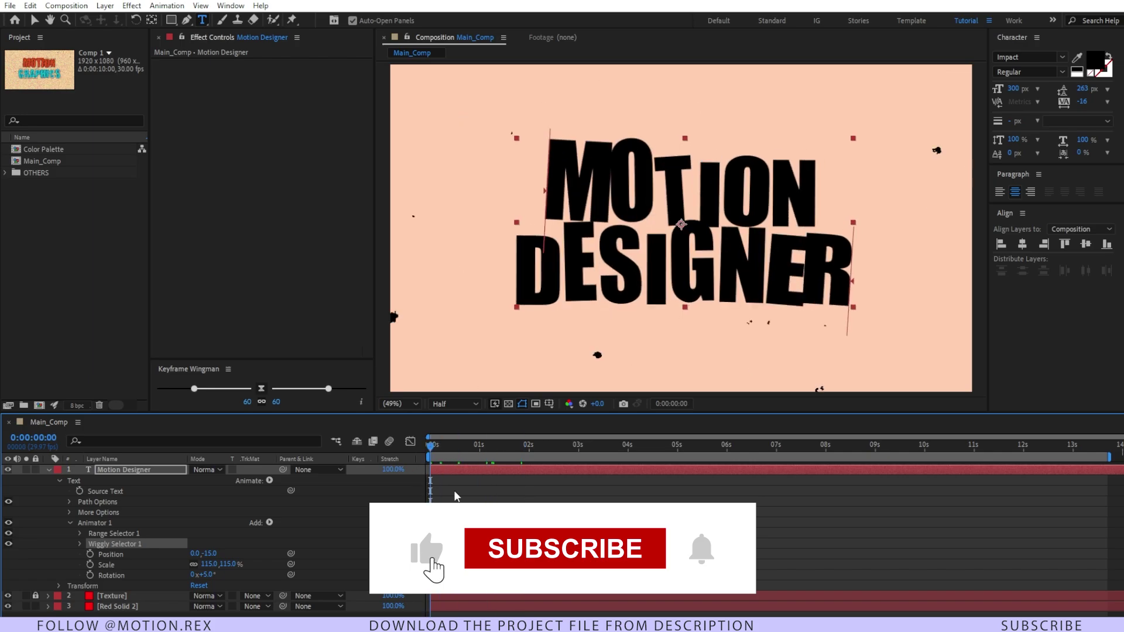
key(F2)
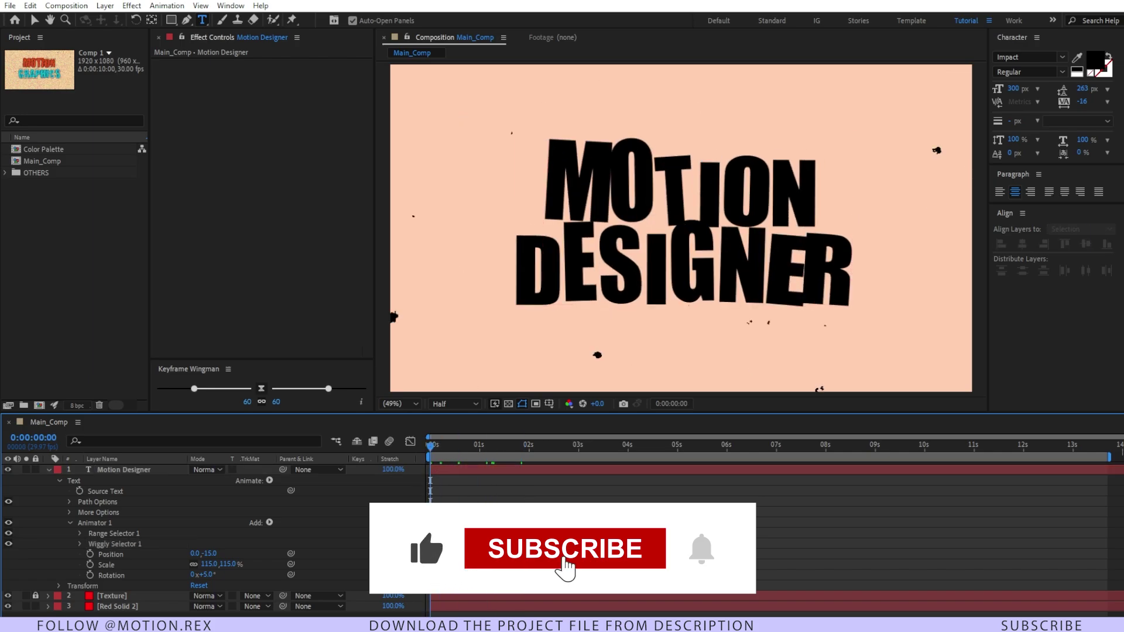
key(space)
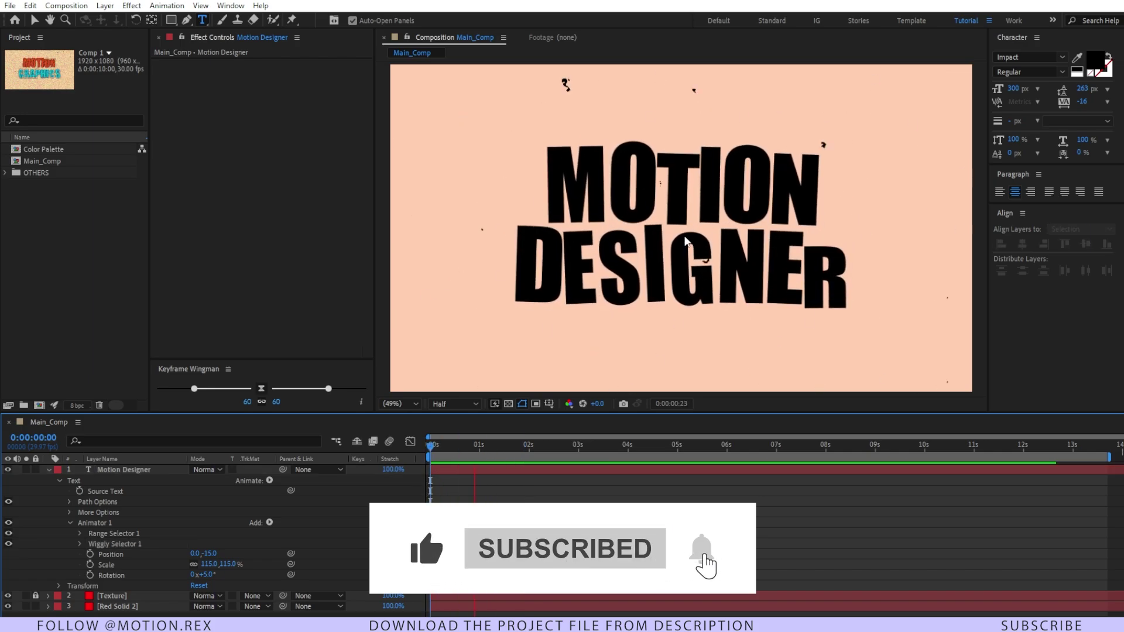
Duplicate the Motion Designer text layer twice.
click(114, 470)
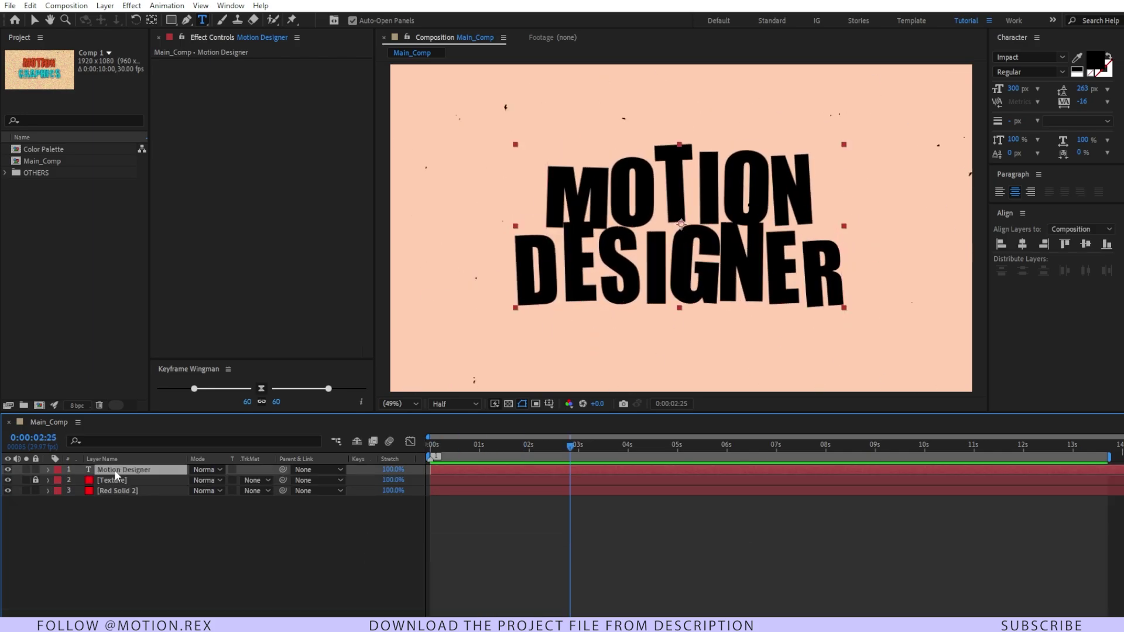
key(ctrl+d)
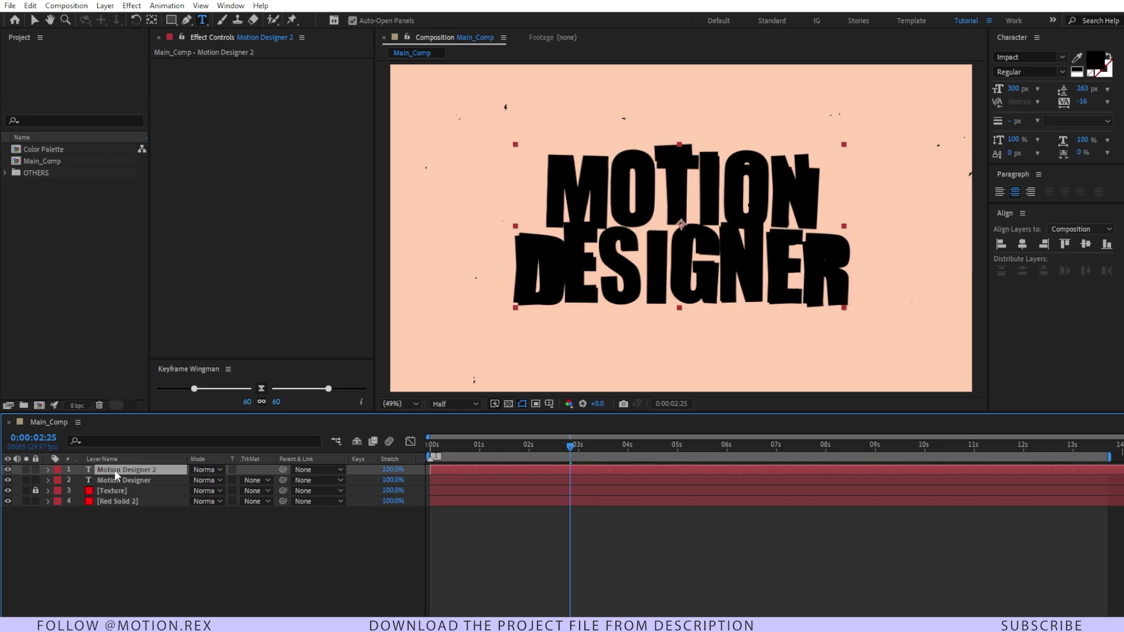
key(ctrl+d)
Pick-whip both copies' Source Text to the original layer's Source Text.
click(111, 527)
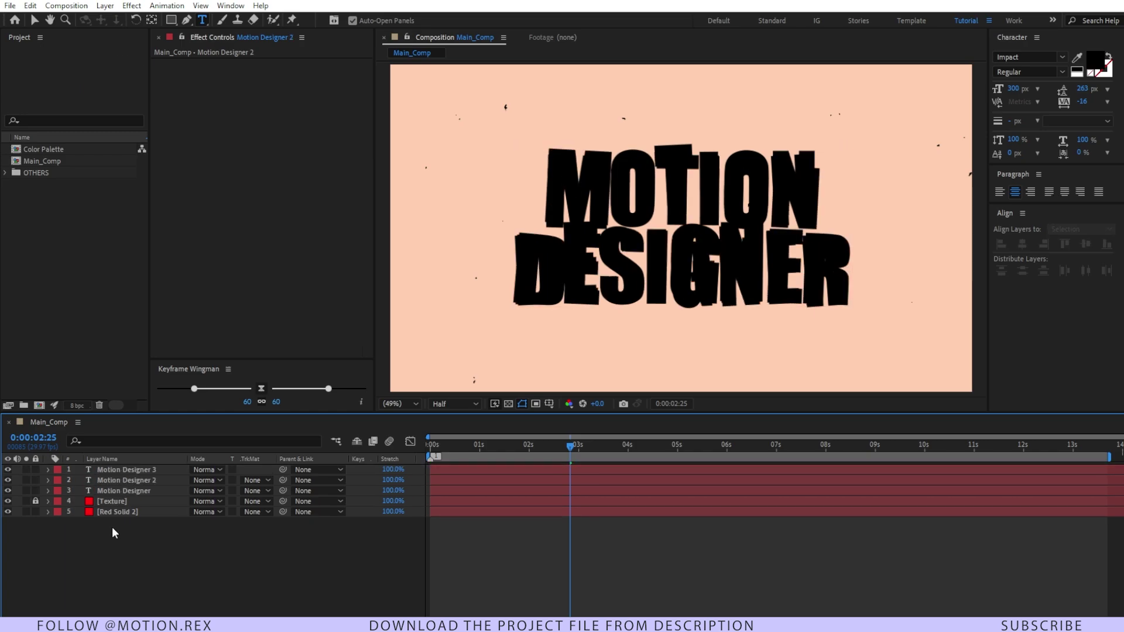
key(ctrl+f)
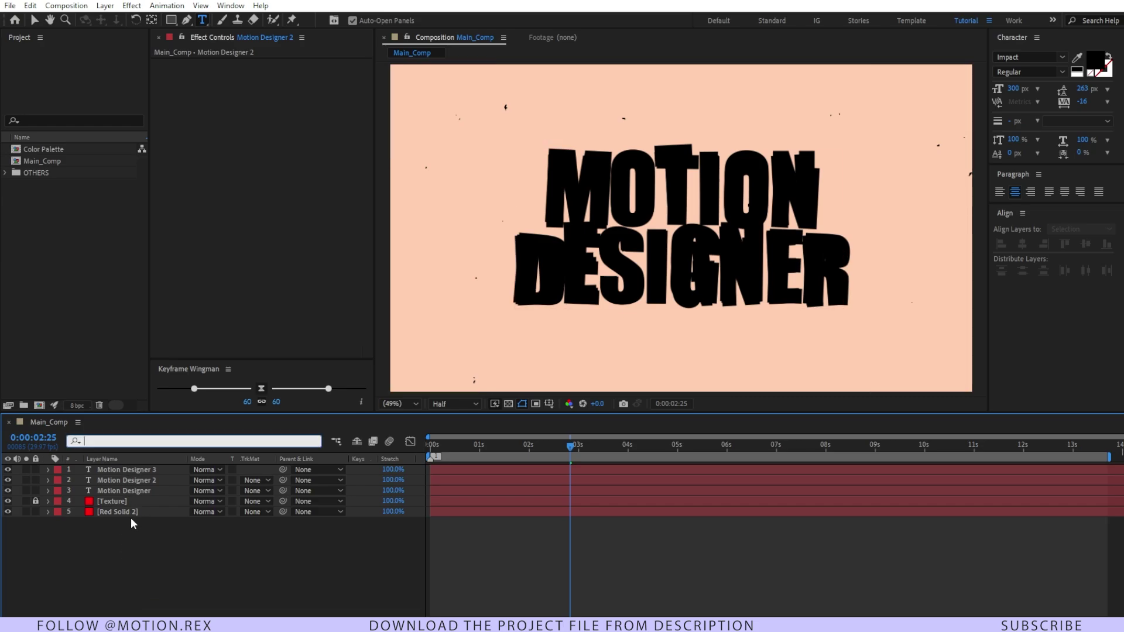
text(text)
click(157, 490)
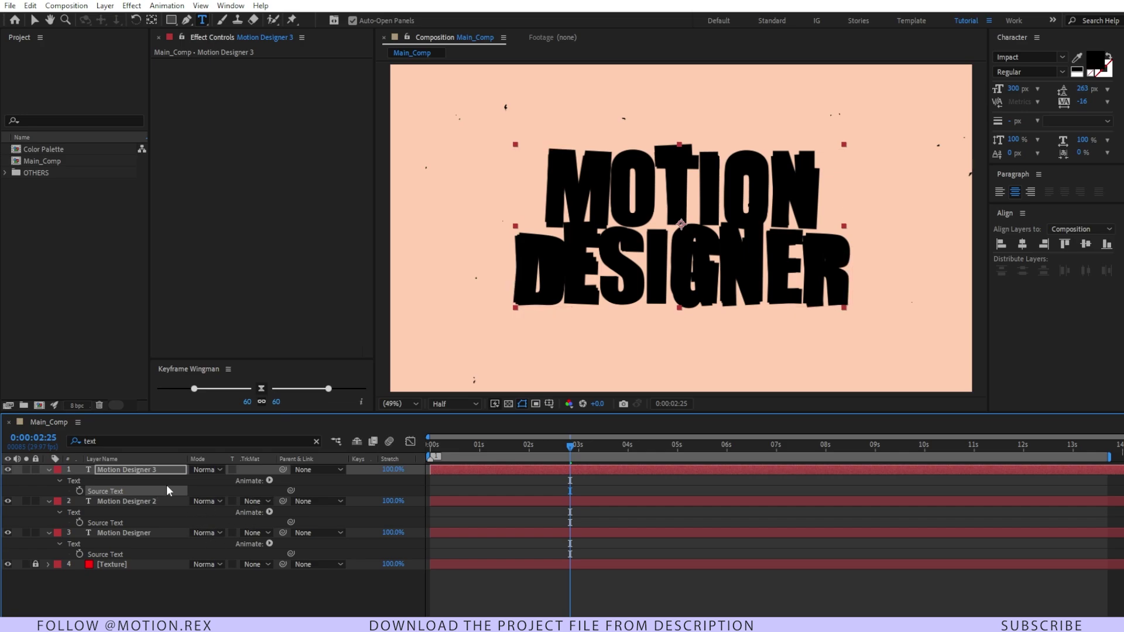
drag(289, 490, 137, 553)
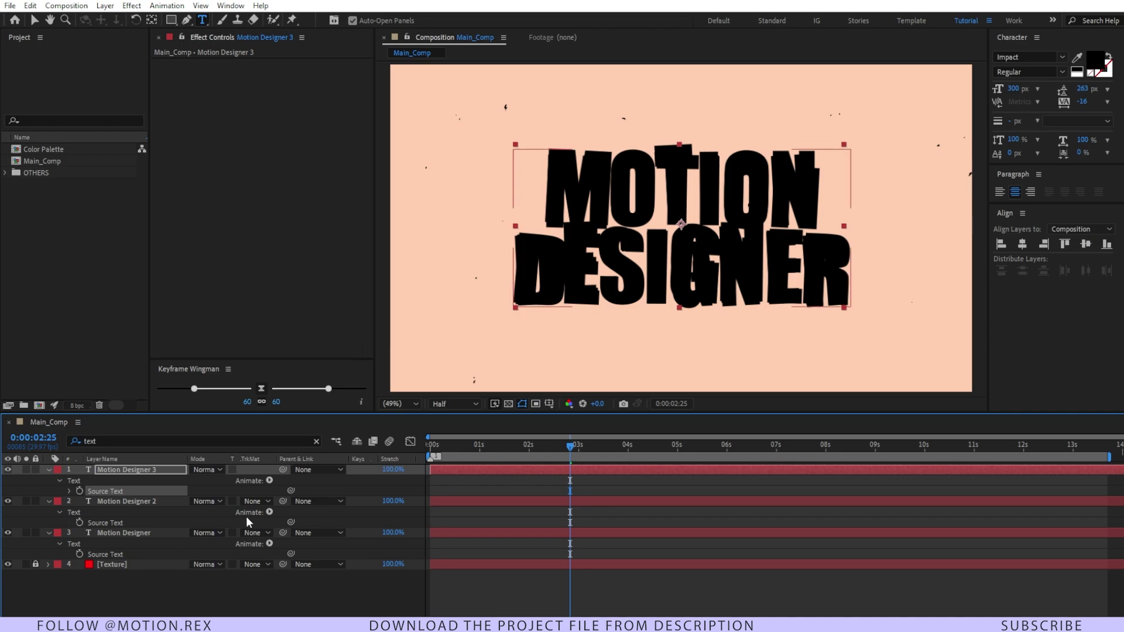
drag(290, 521, 149, 553)
click(138, 535)
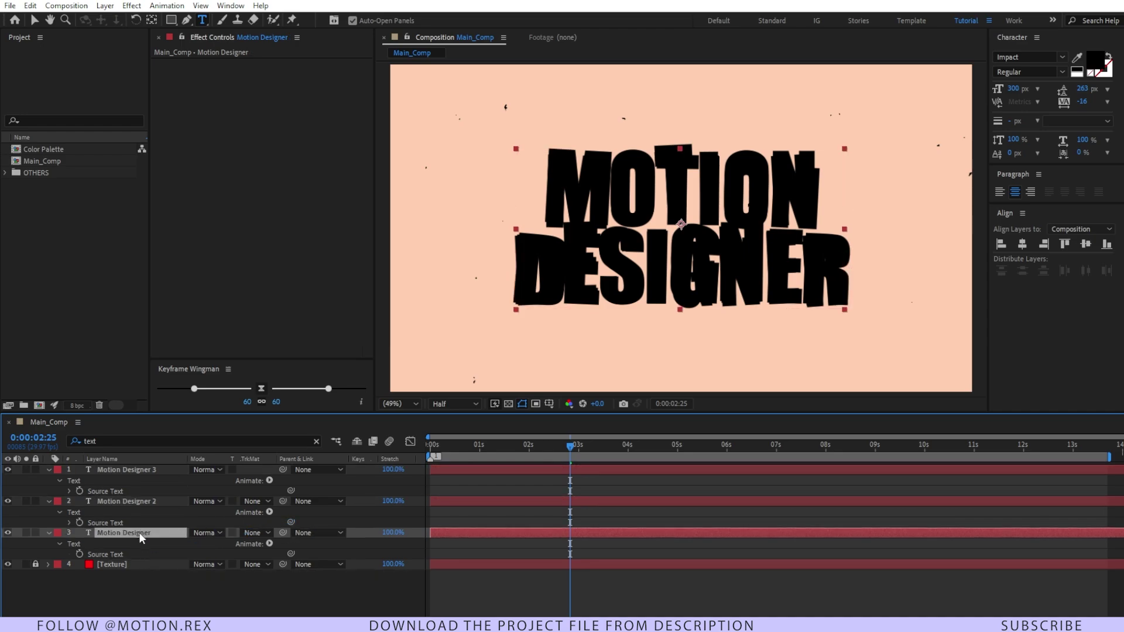
text(here)
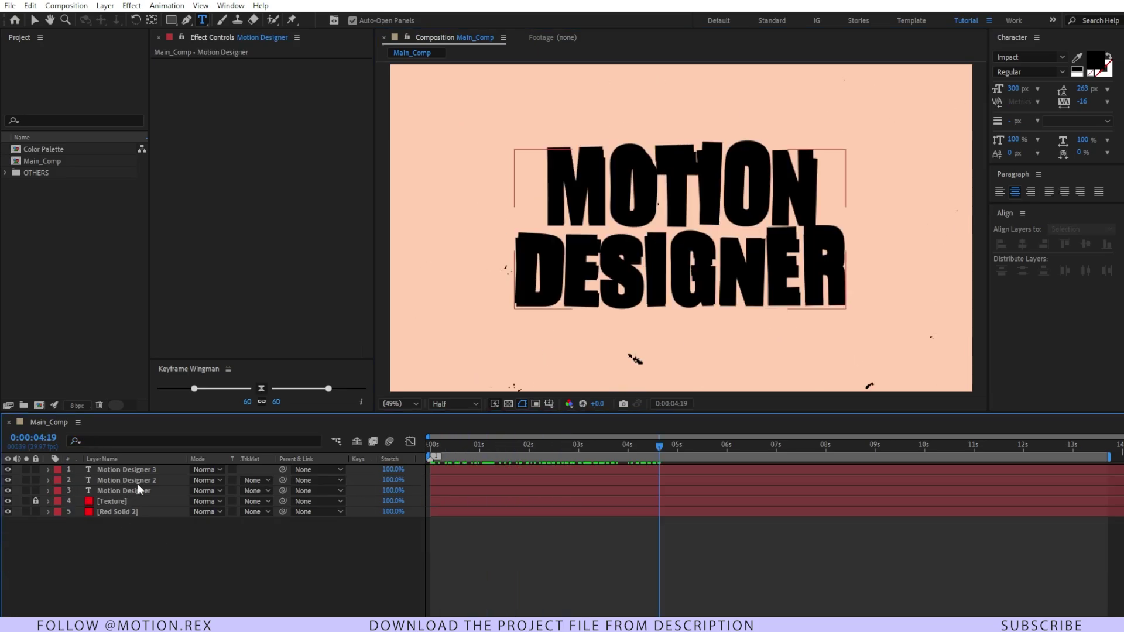
Turn the copies into black outlines, 6 px on Motion Designer 2 and 2 px on Motion Designer 3.
click(137, 482)
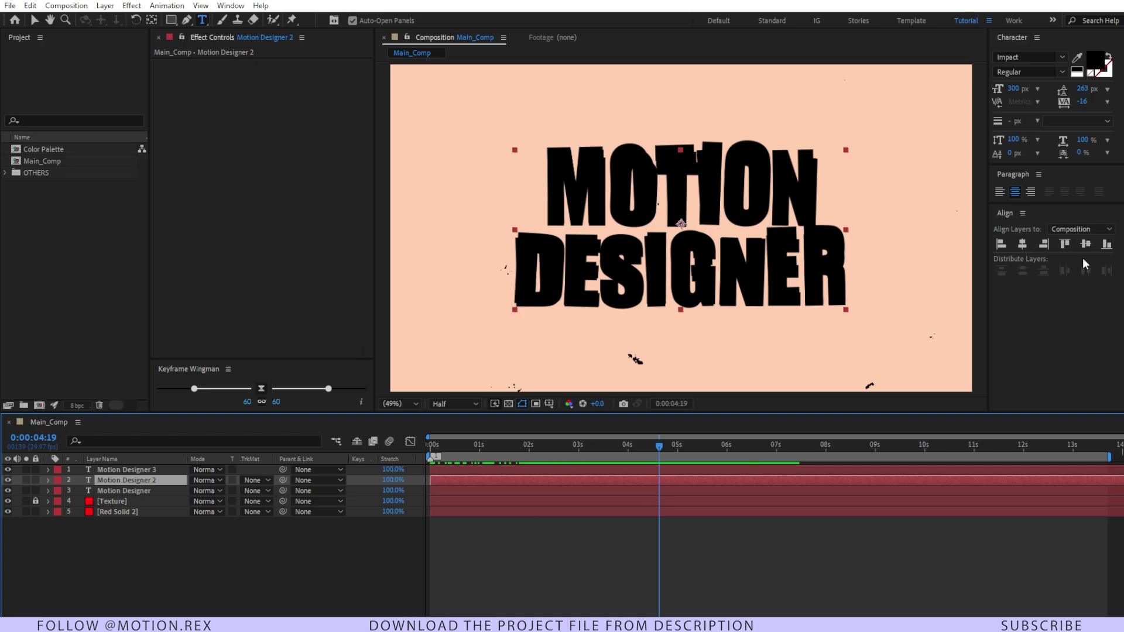
click(1108, 56)
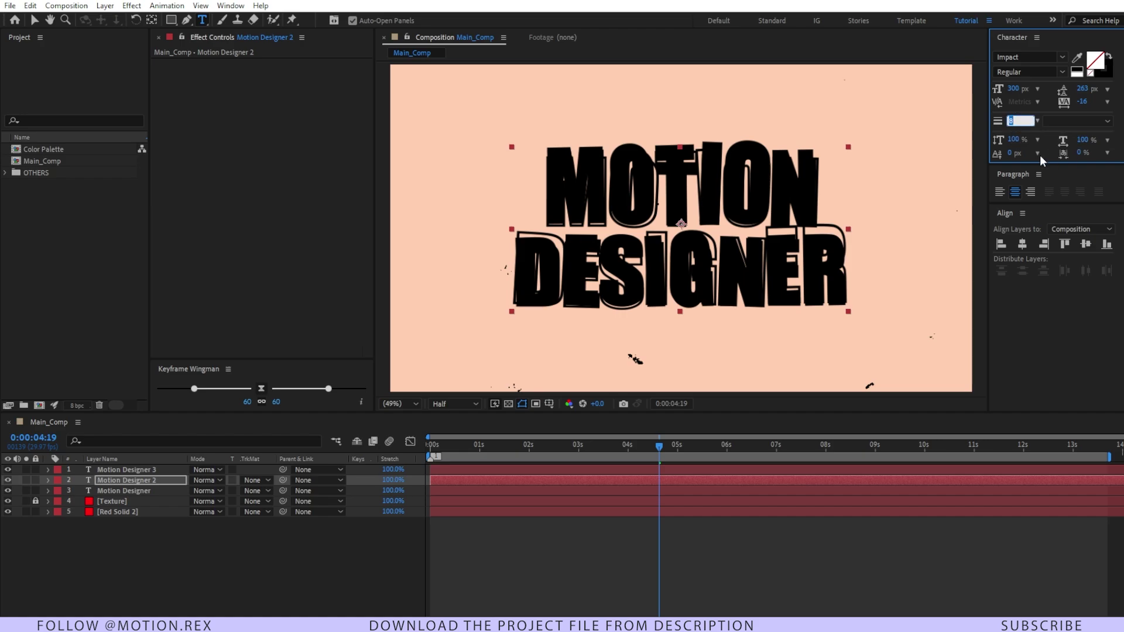
key(Return)
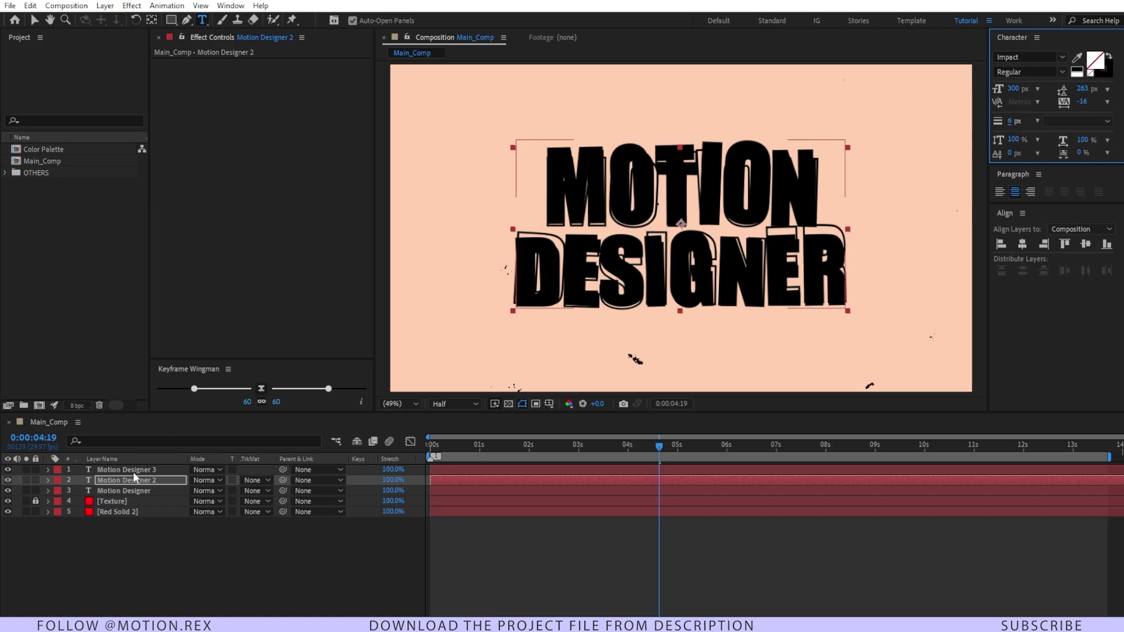
click(132, 471)
click(1014, 120)
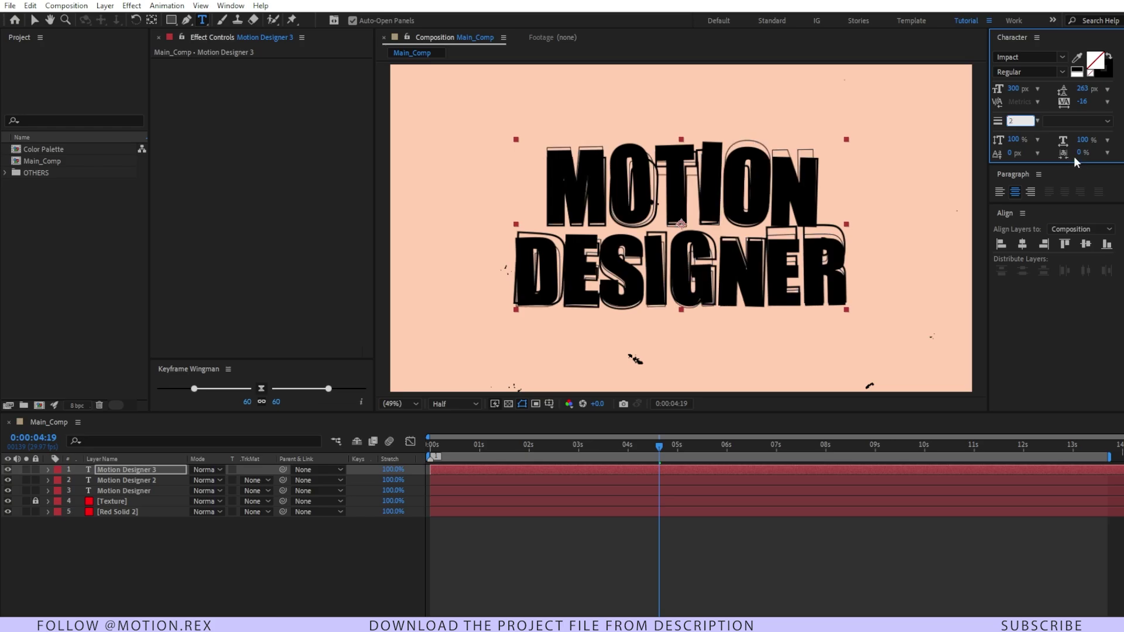
text(2)
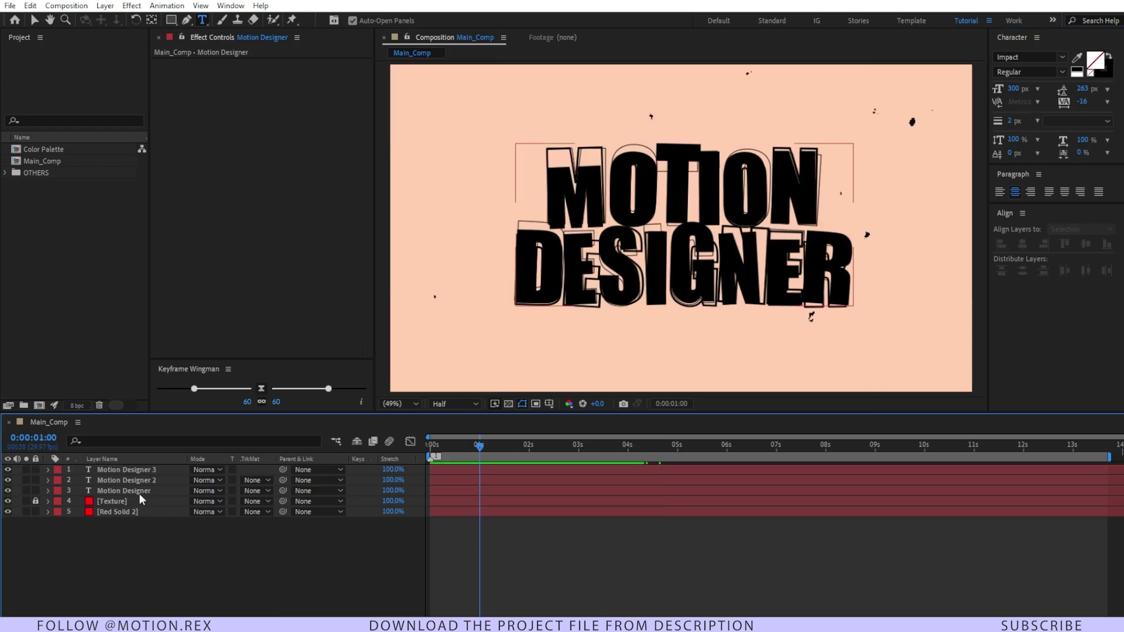
Colour the original's MOTION red and DESIGNER cyan from the palette, then preview the title.
double_click(139, 493)
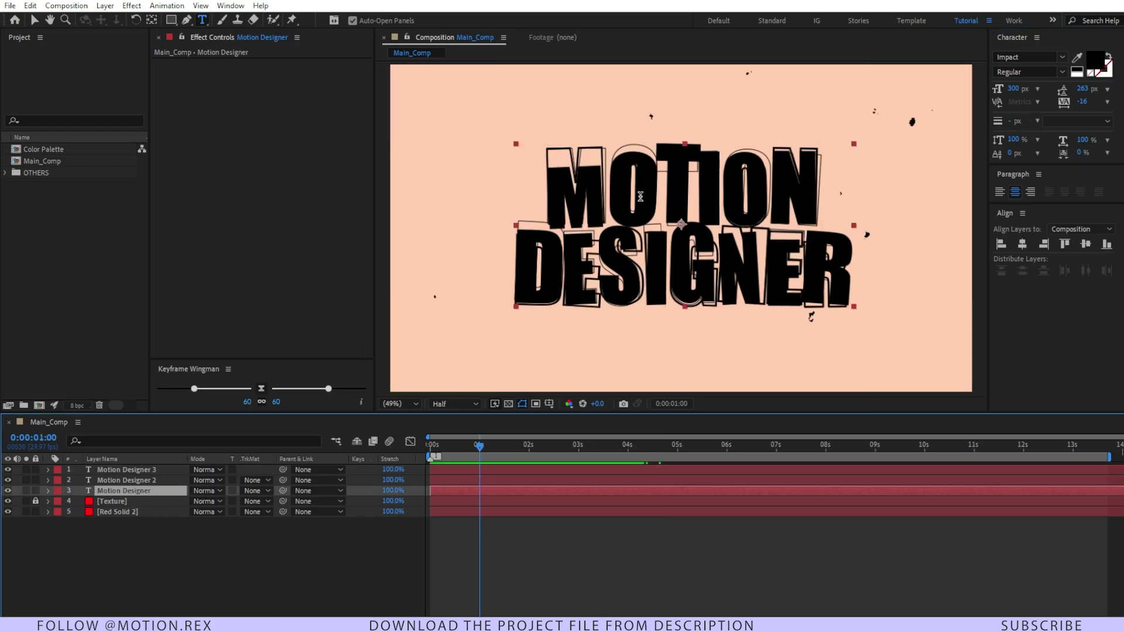
click(1076, 57)
click(39, 69)
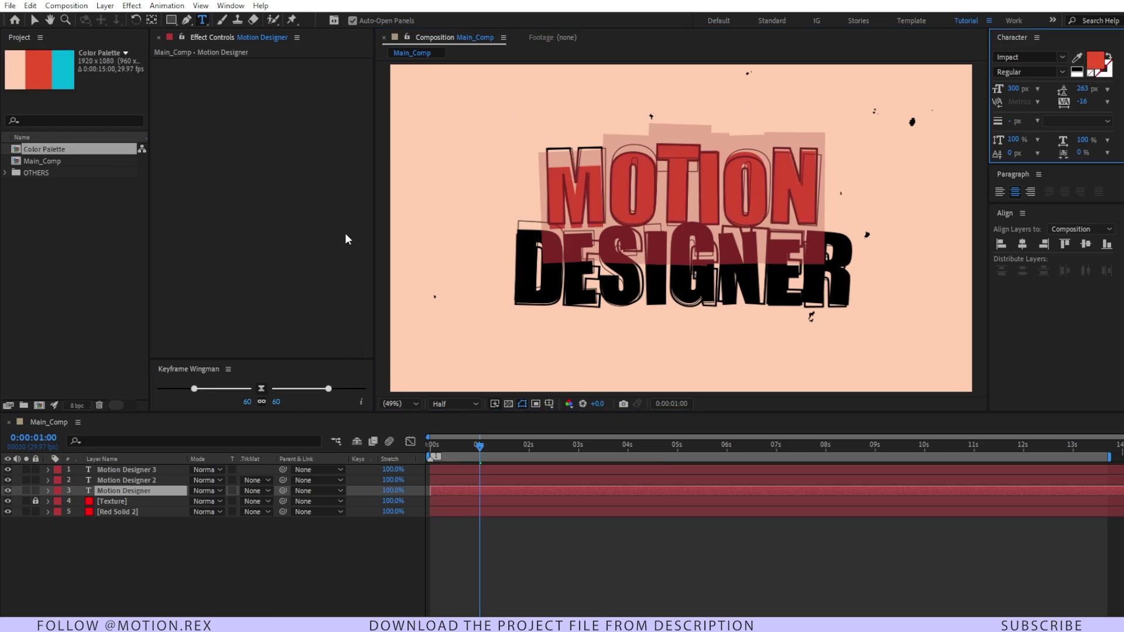
click(1077, 58)
click(63, 76)
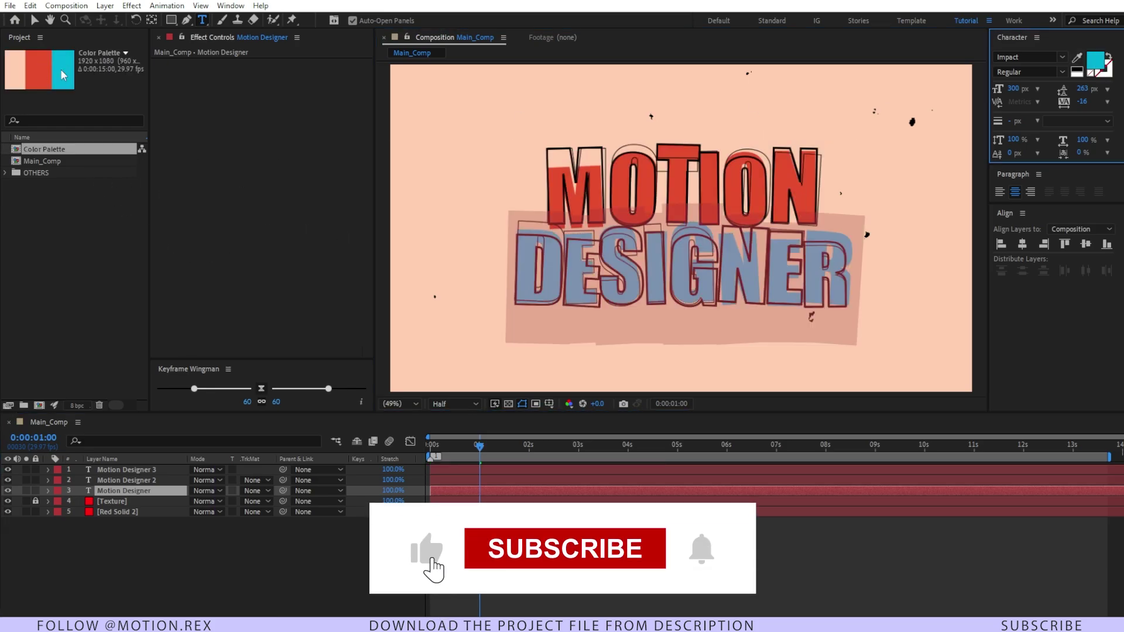
click(626, 591)
key(space)
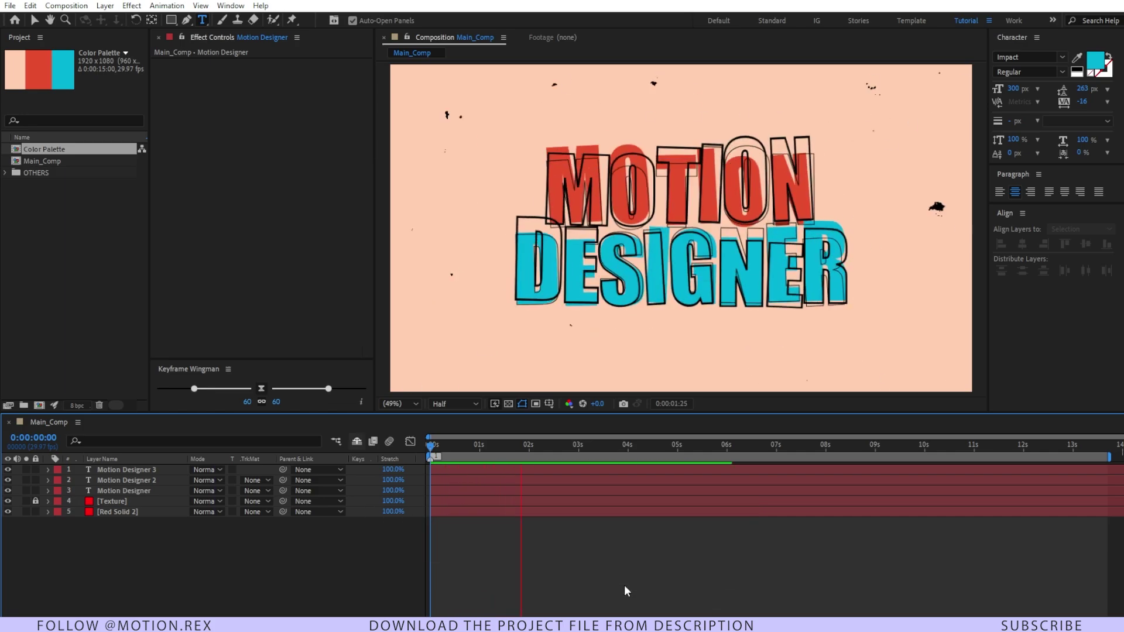
click(545, 490)
mouse_move(480, 447)
mouse_down()
mouse_move(436, 449)
mouse_move(485, 453)
mouse_up()
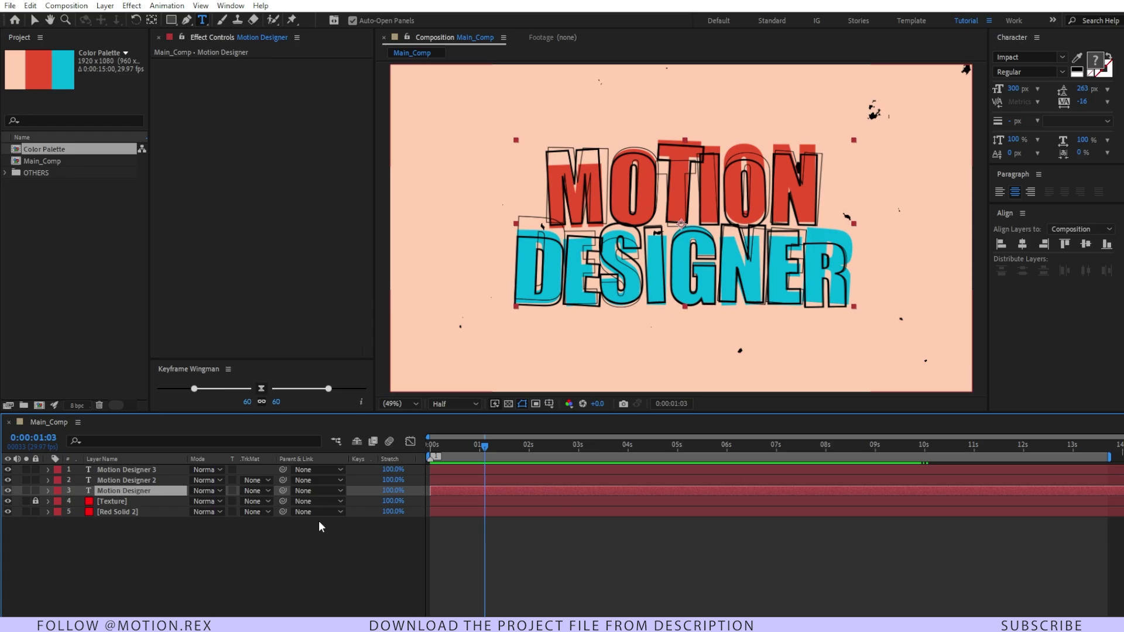
click(98, 534)
Apply Roughen Edges to the Motion Designer layer with border 10 and raised edge sharpness.
click(120, 490)
key(ctrl+space)
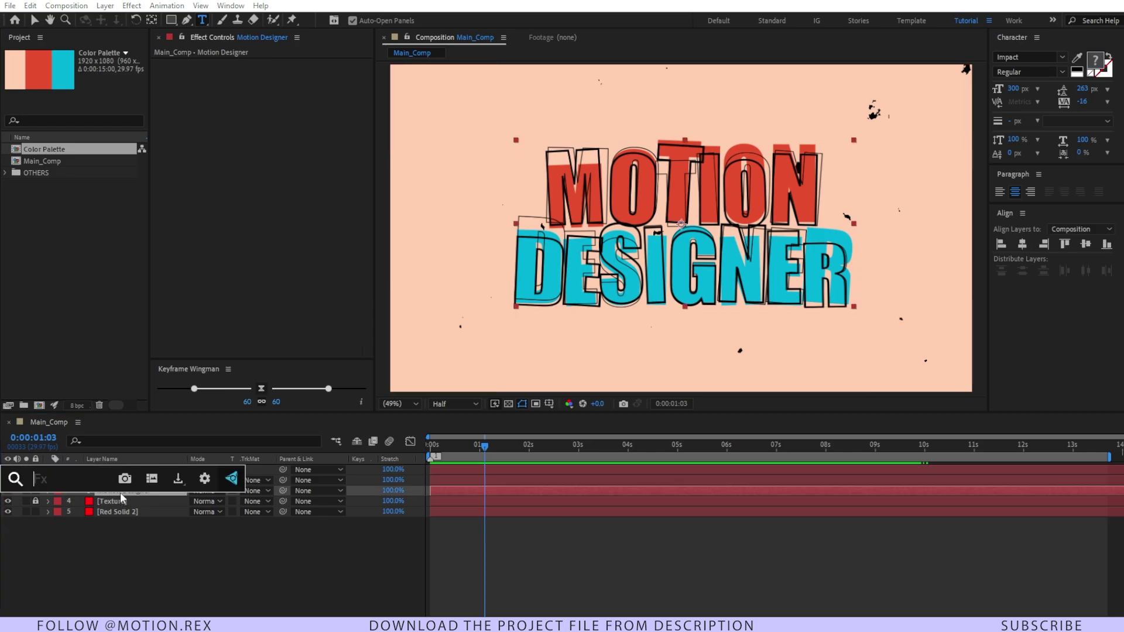
text(rough)
key(Return)
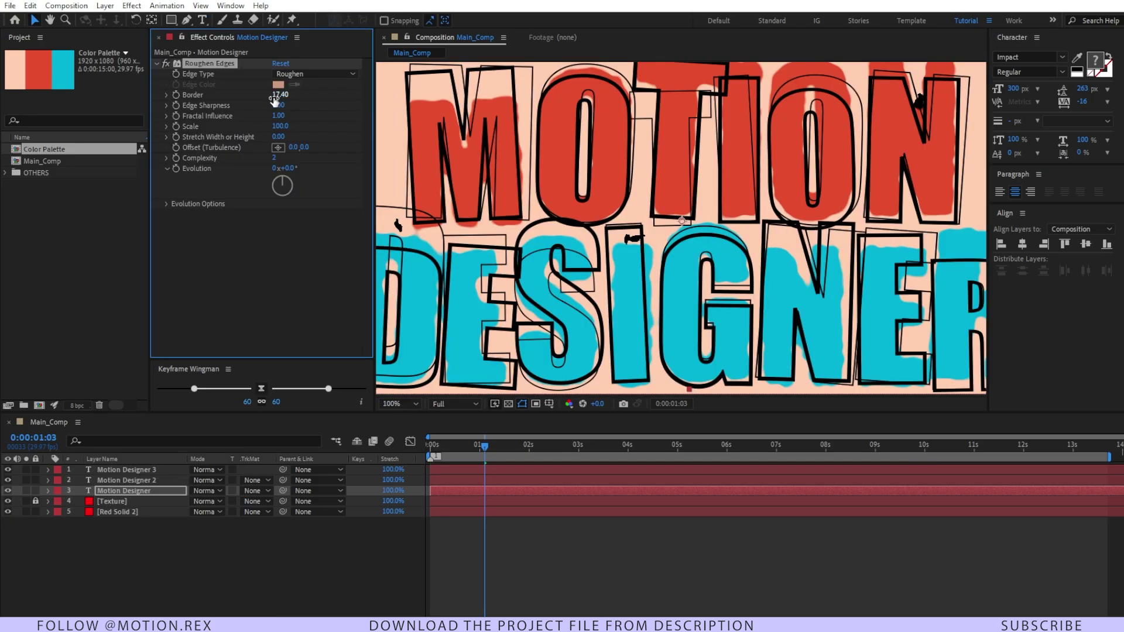
click(283, 94)
text(15)
key(Return)
drag(284, 110, 346, 115)
key(comma)
click(281, 95)
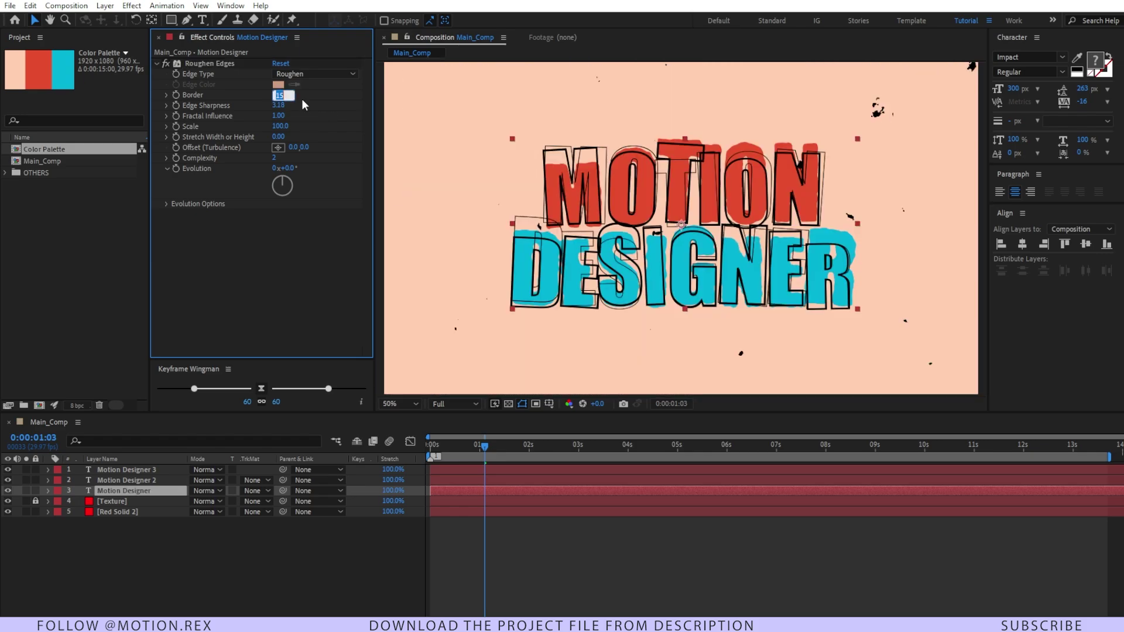
text(10)
key(Return)
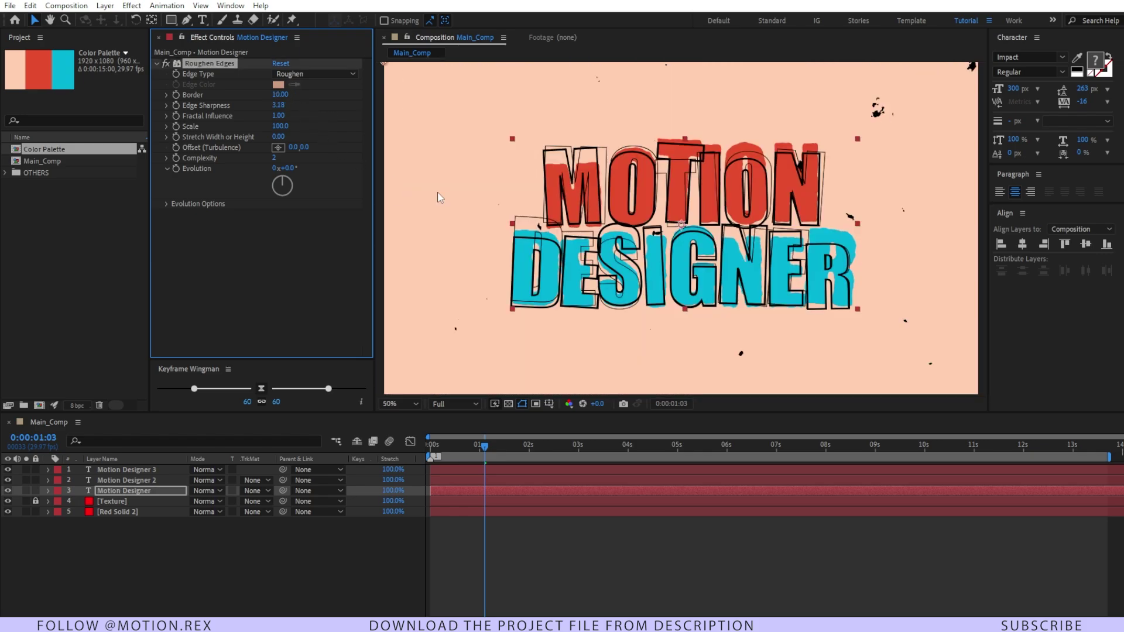
Drive the Roughen Edges Random Seed with a time*12 expression and preview the jittering outlines.
click(167, 204)
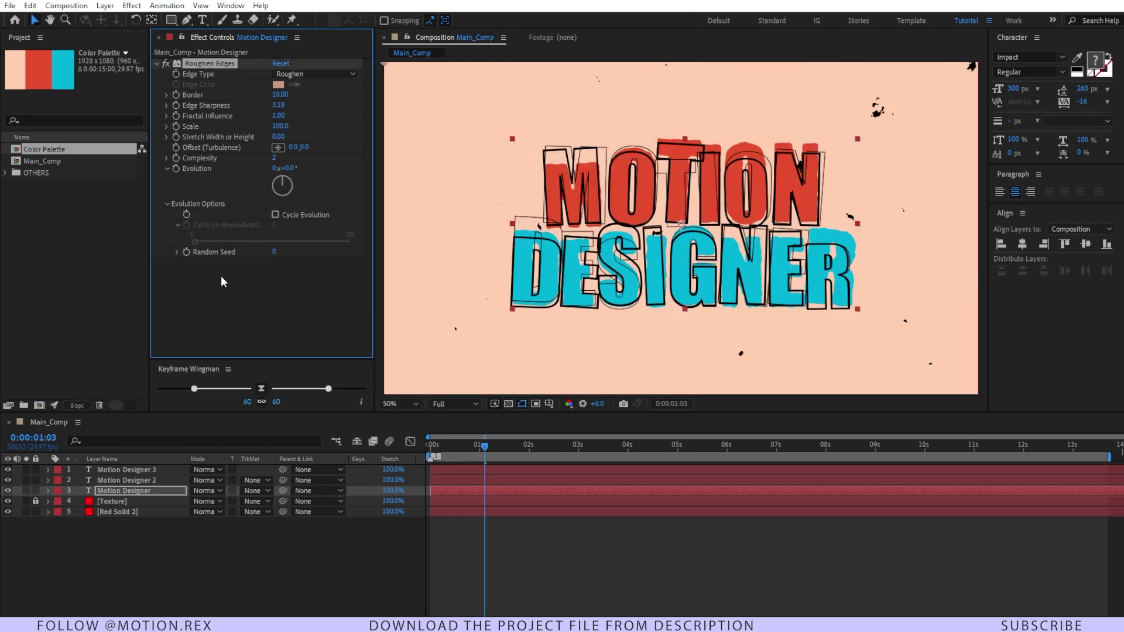
alt+click(186, 256)
text(time)
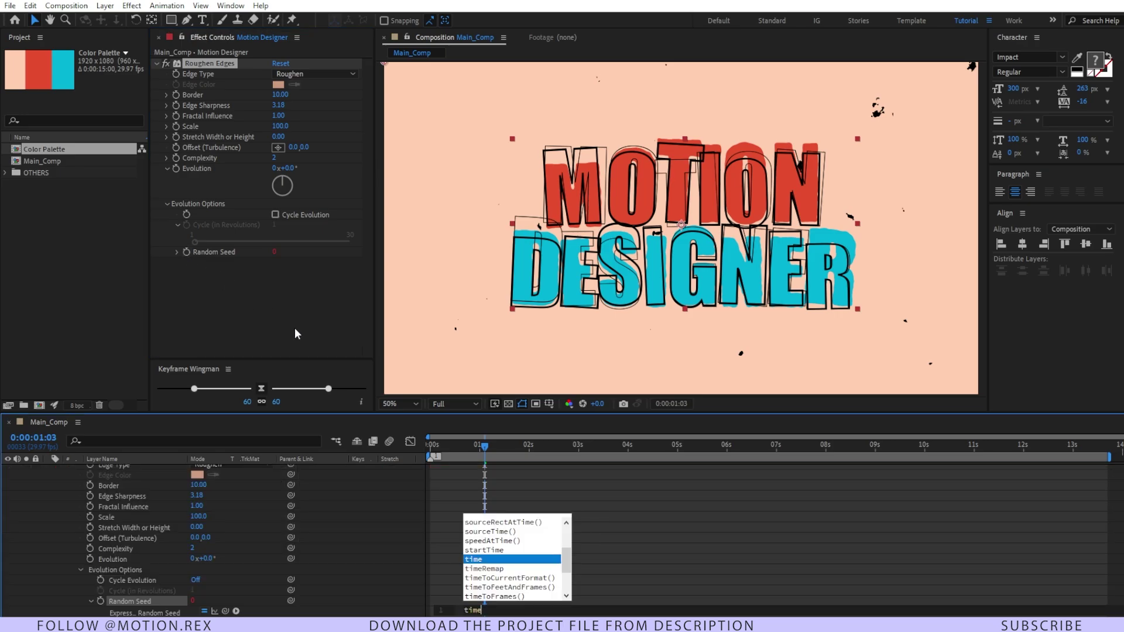
key(Return)
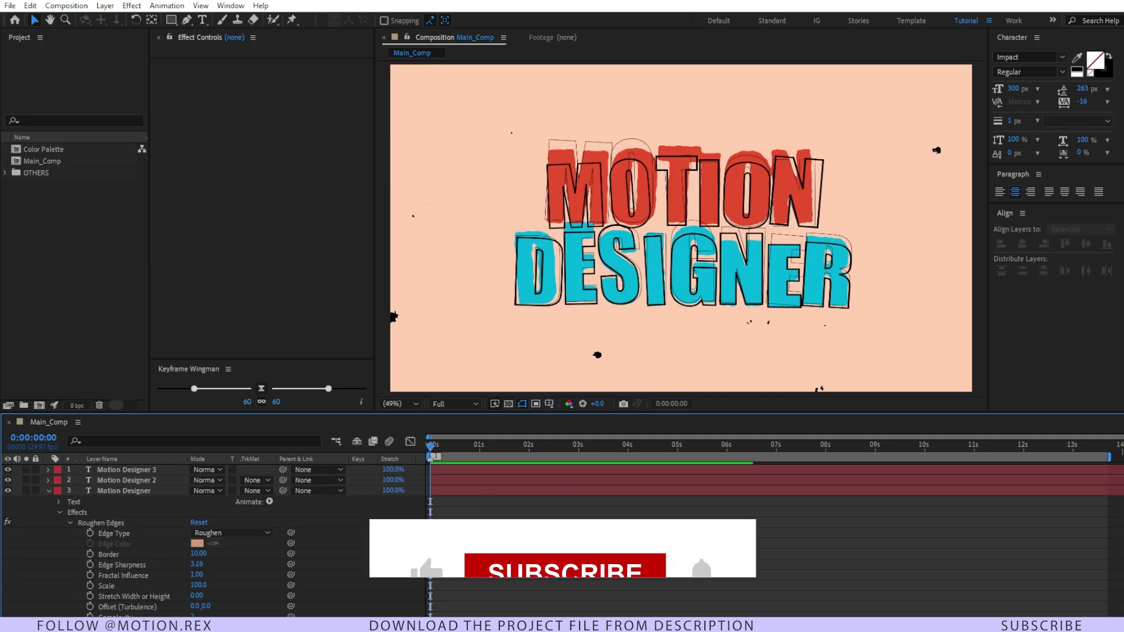
key(space)
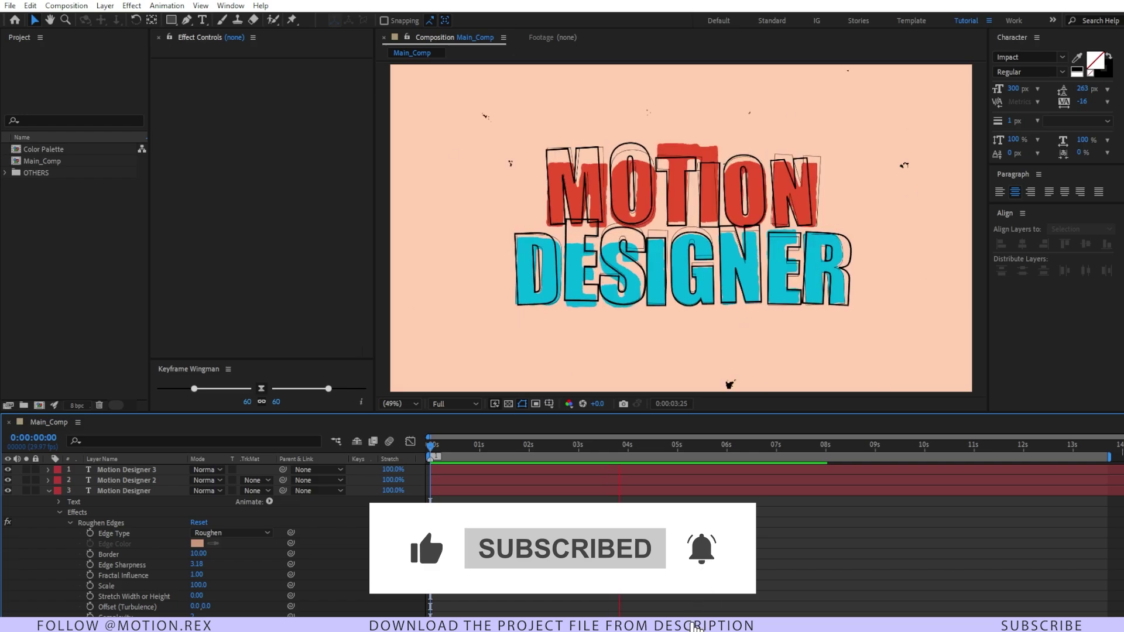
Apply Turbulent Displace to Motion Designer 2 with Amount 10 and Complexity 2.
click(157, 479)
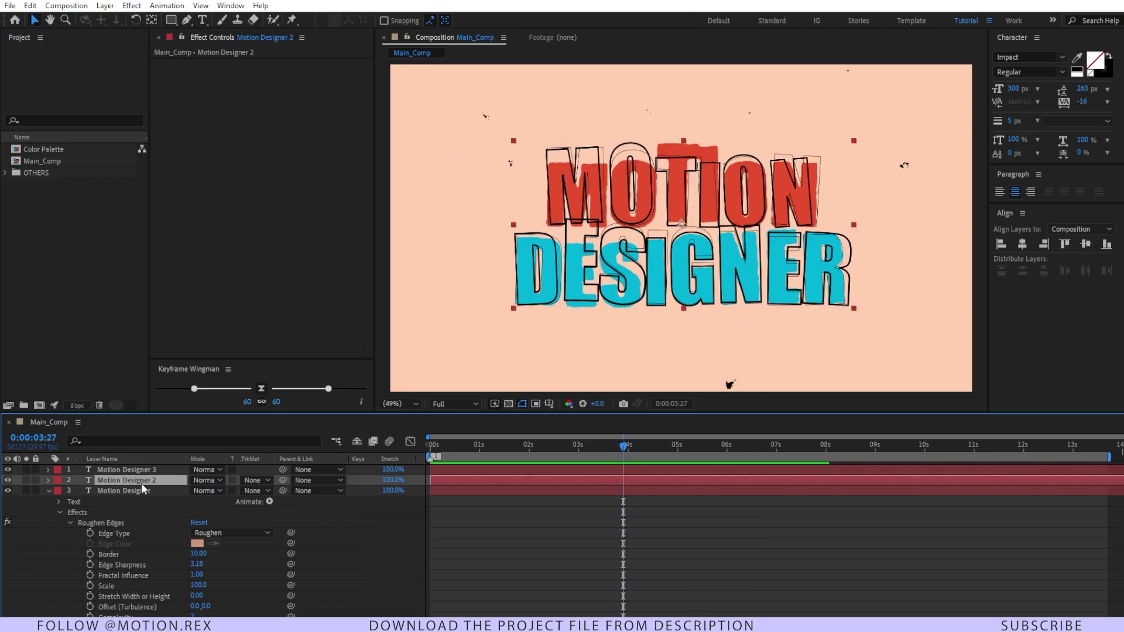
key(ctrl+space)
text(tur)
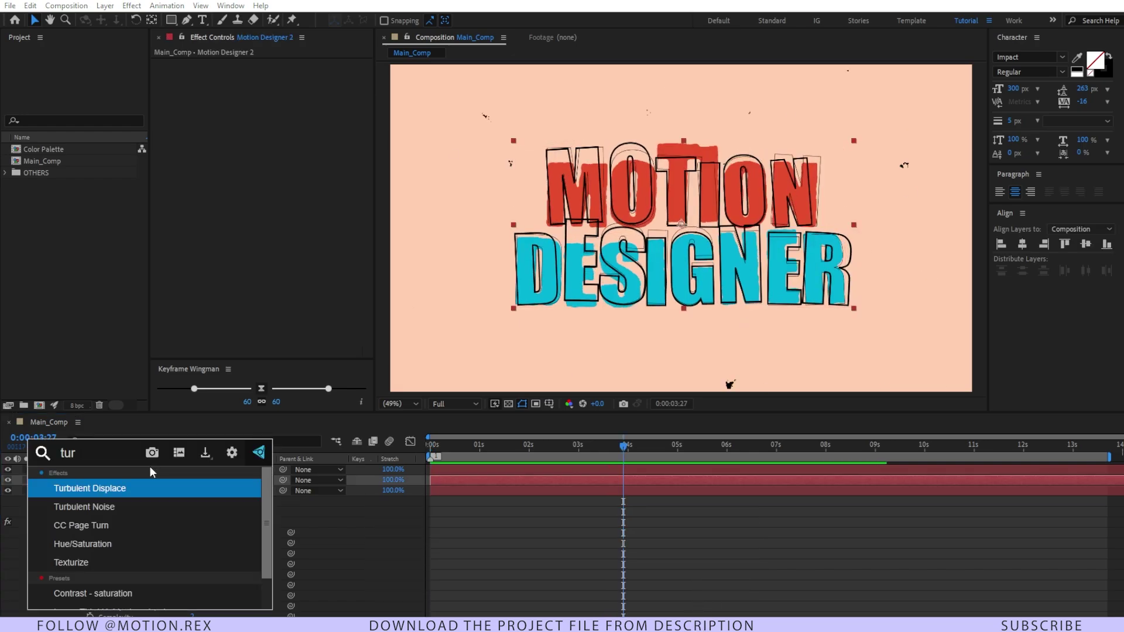
key(Return)
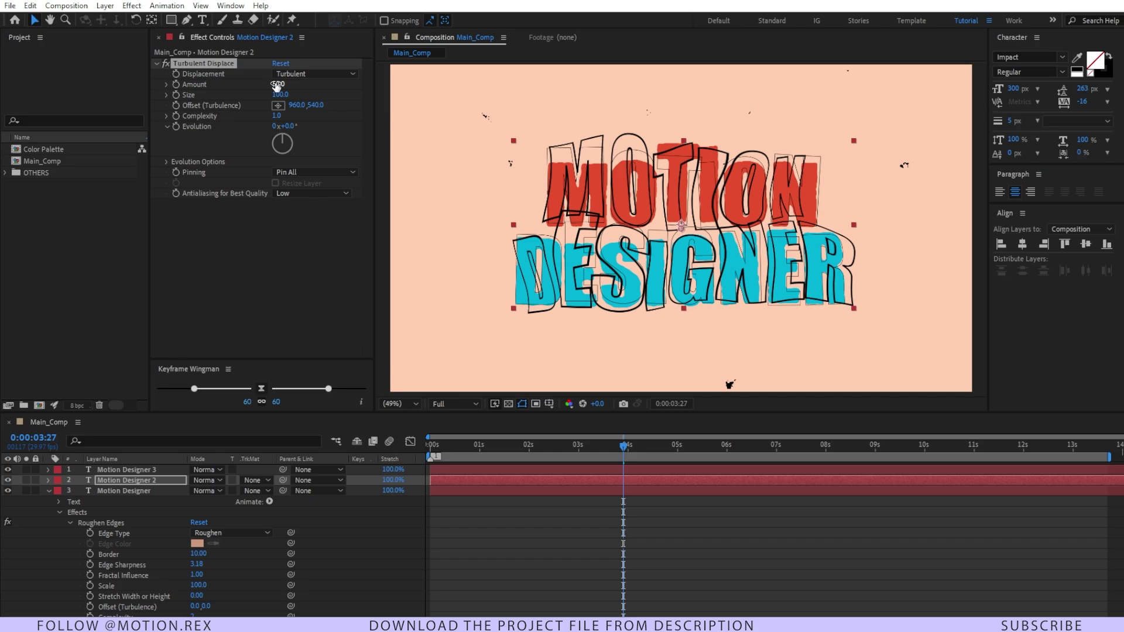
drag(273, 85, 262, 99)
click(278, 85)
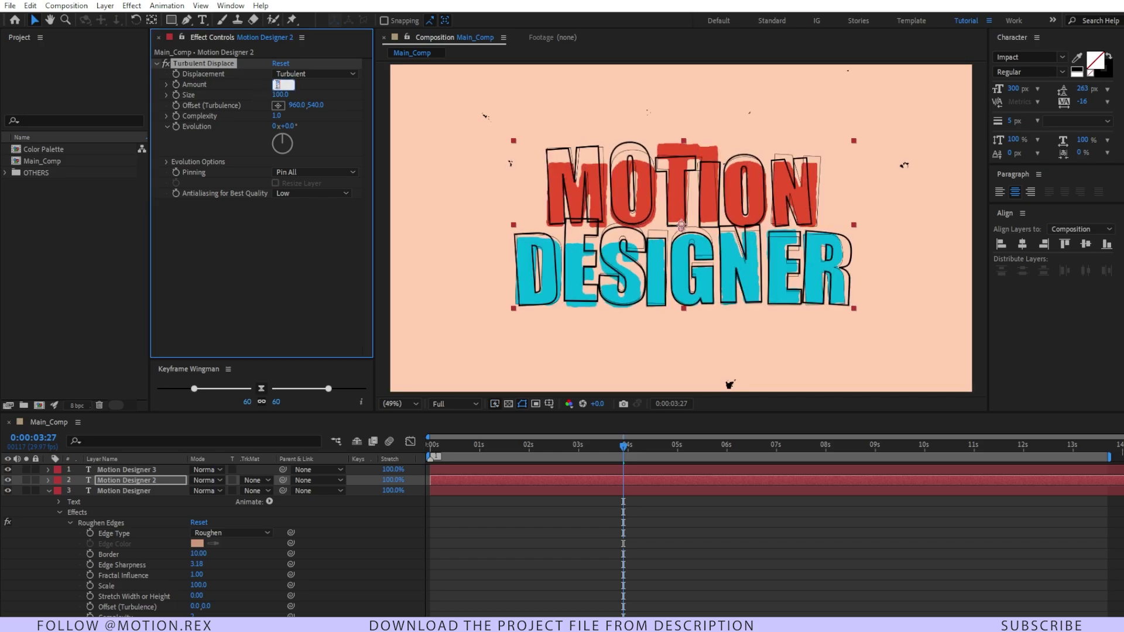
text(10)
click(247, 121)
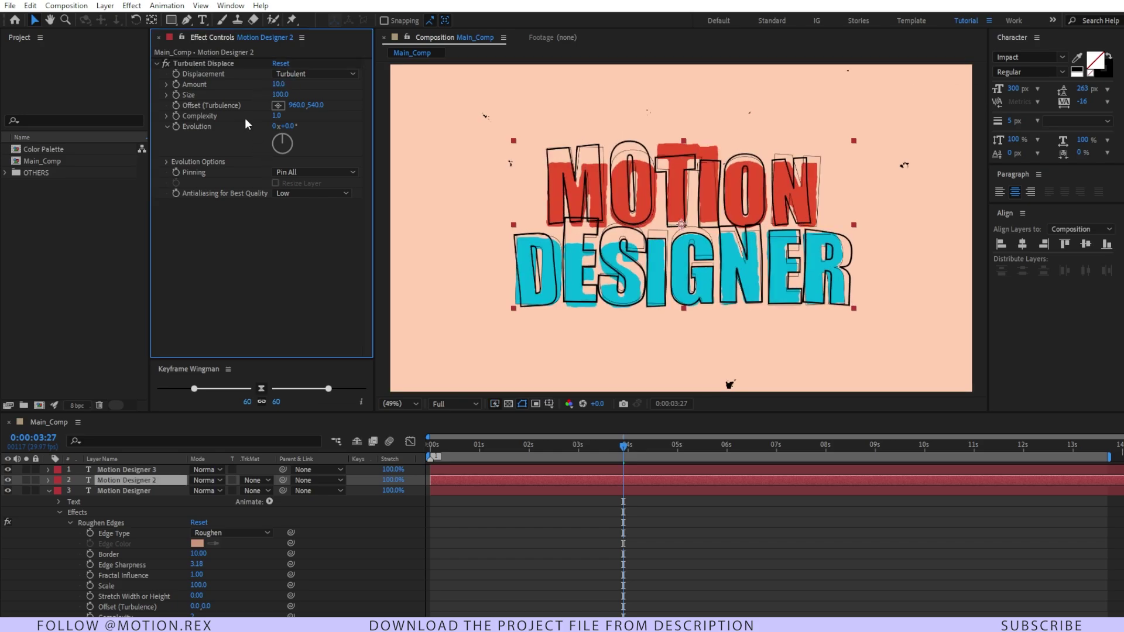
click(275, 116)
text(2)
key(Return)
Drive Turbulent Displace's Random Seed with the expression time*12.
click(166, 161)
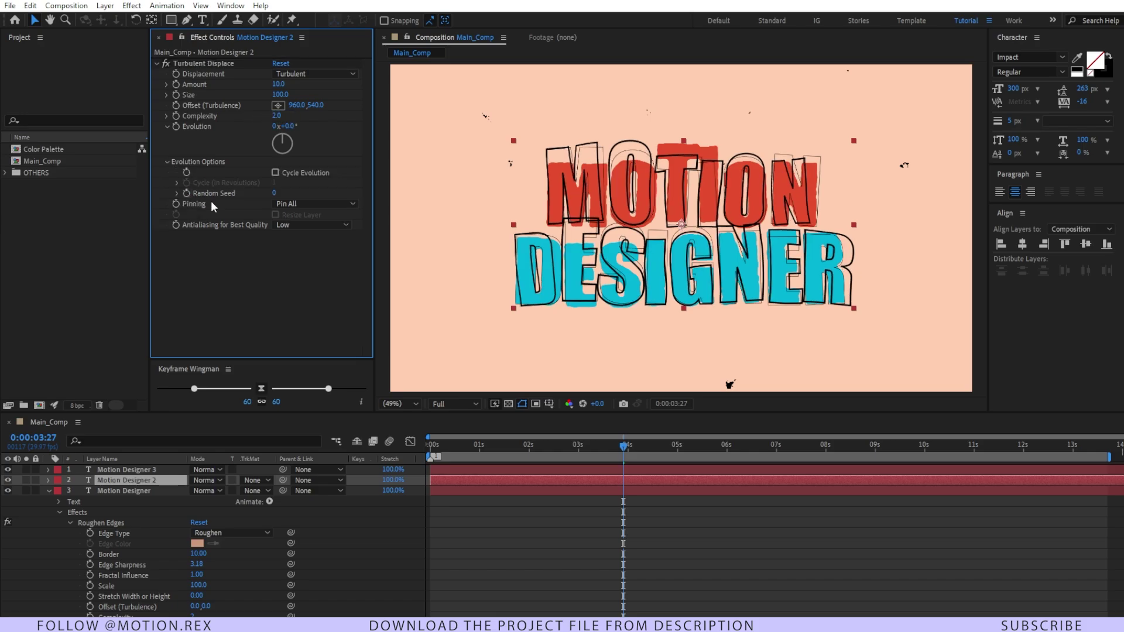
click(177, 182)
alt+click(186, 209)
text(ti)
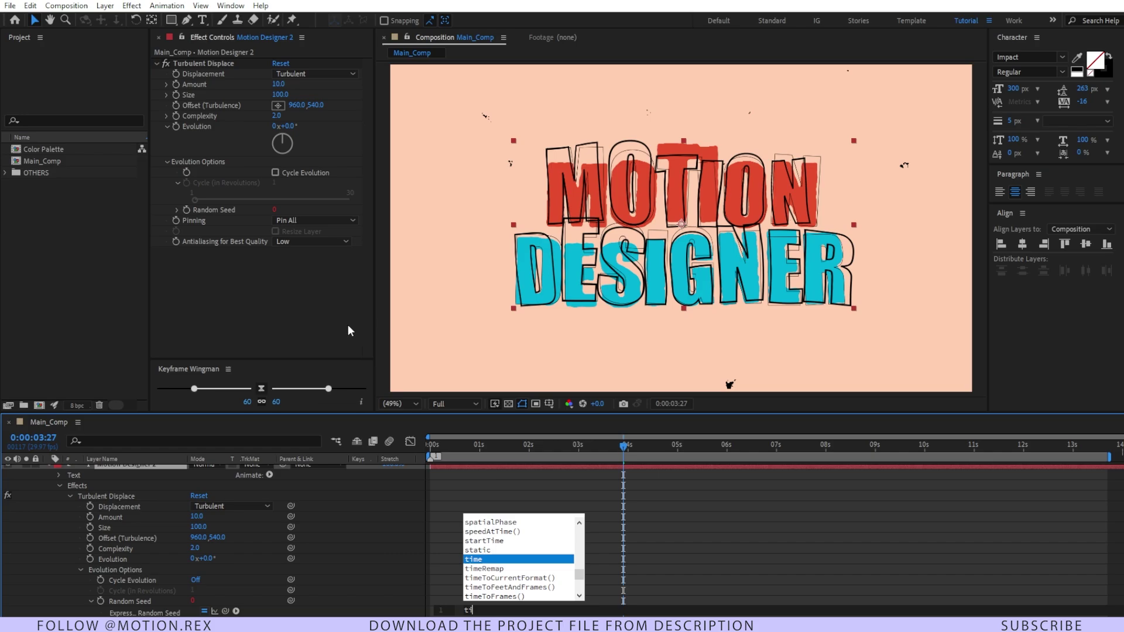
text(me*12)
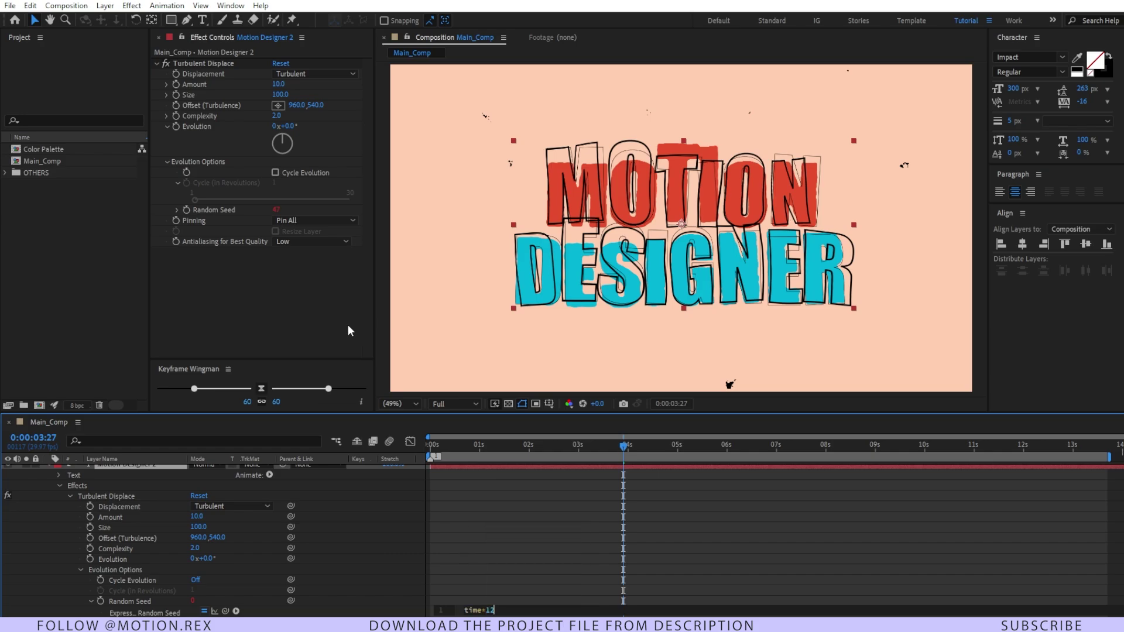
click(348, 324)
Copy the Turbulent Displace effect onto Motion Designer 3 and preview the animation.
click(482, 448)
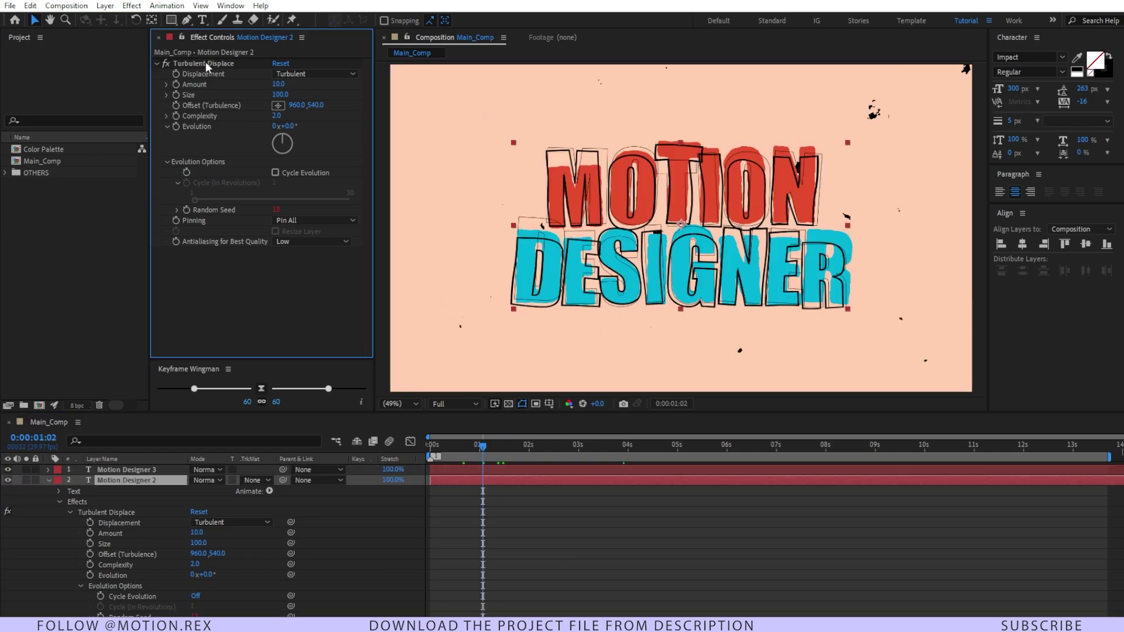
click(206, 63)
right_click(206, 63)
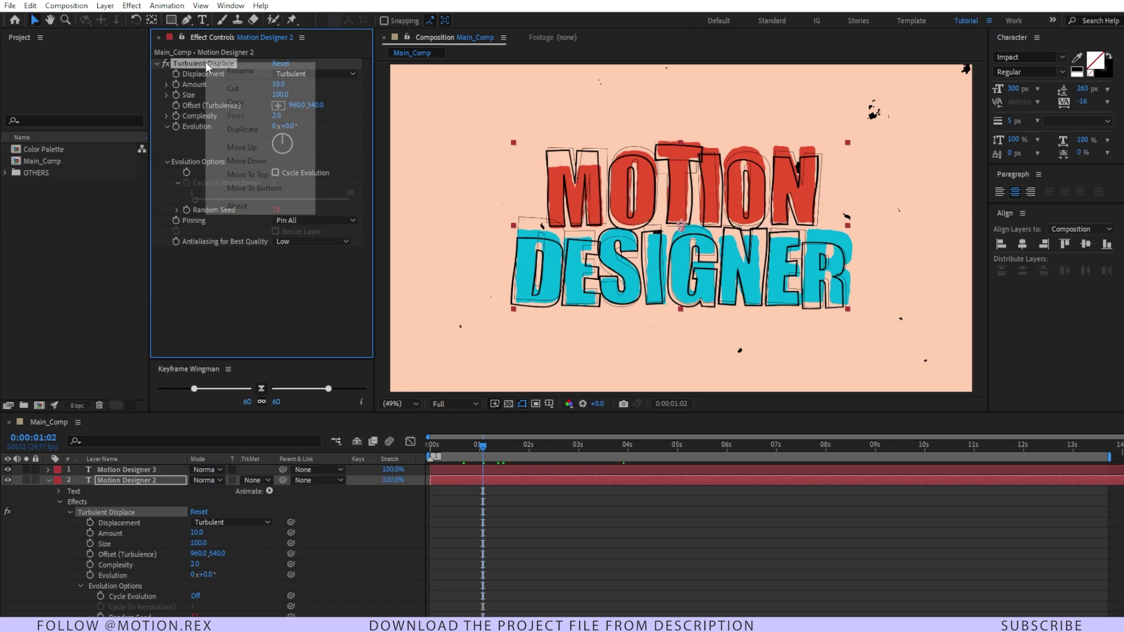
click(243, 103)
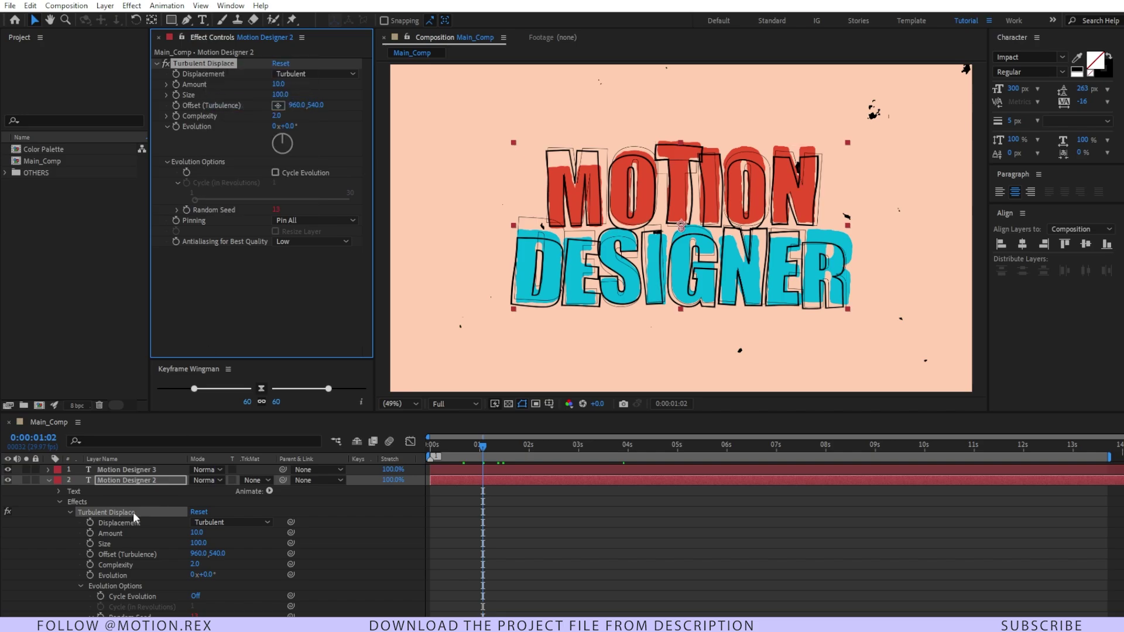
click(124, 469)
key(ctrl+v)
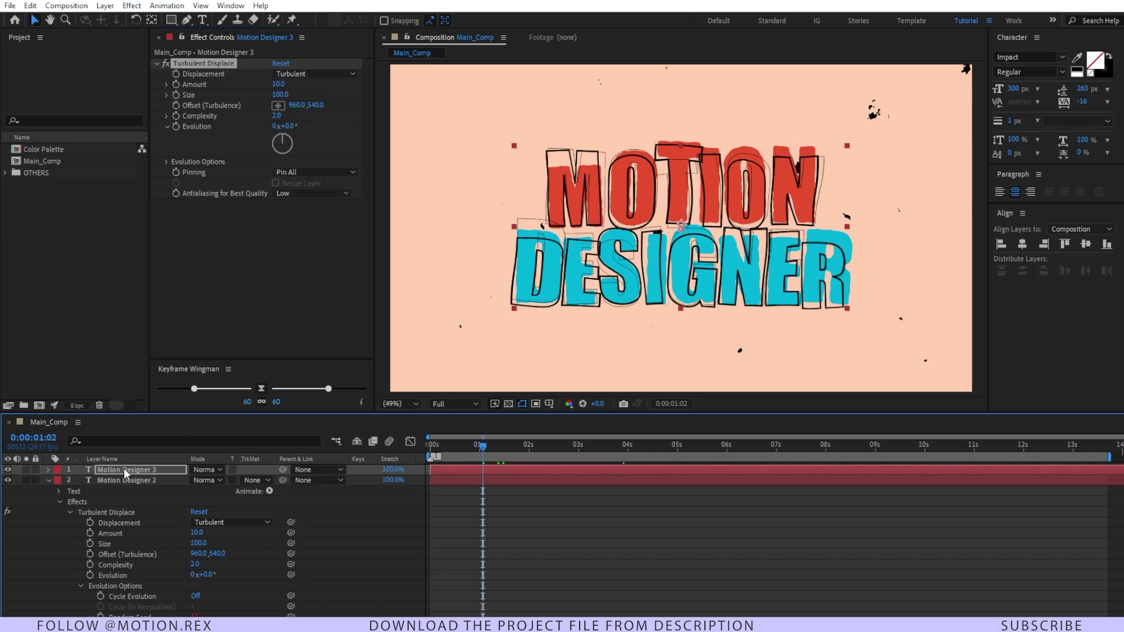
click(424, 456)
key(space)
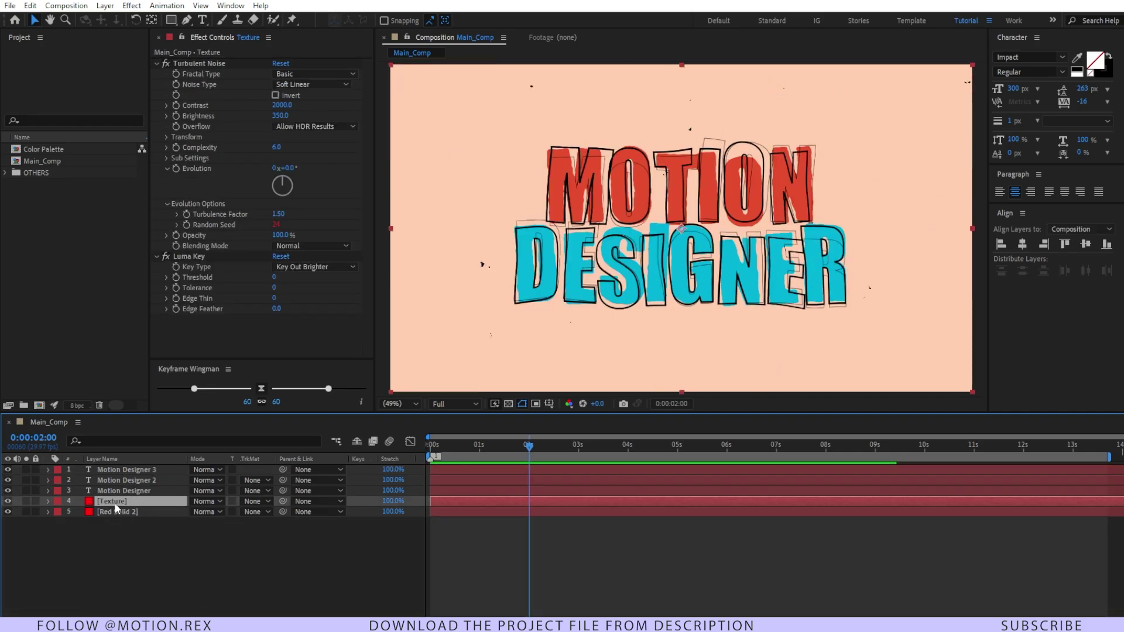
Move the Texture layer to the top and add an adjustment layer named noise.
drag(115, 501, 108, 466)
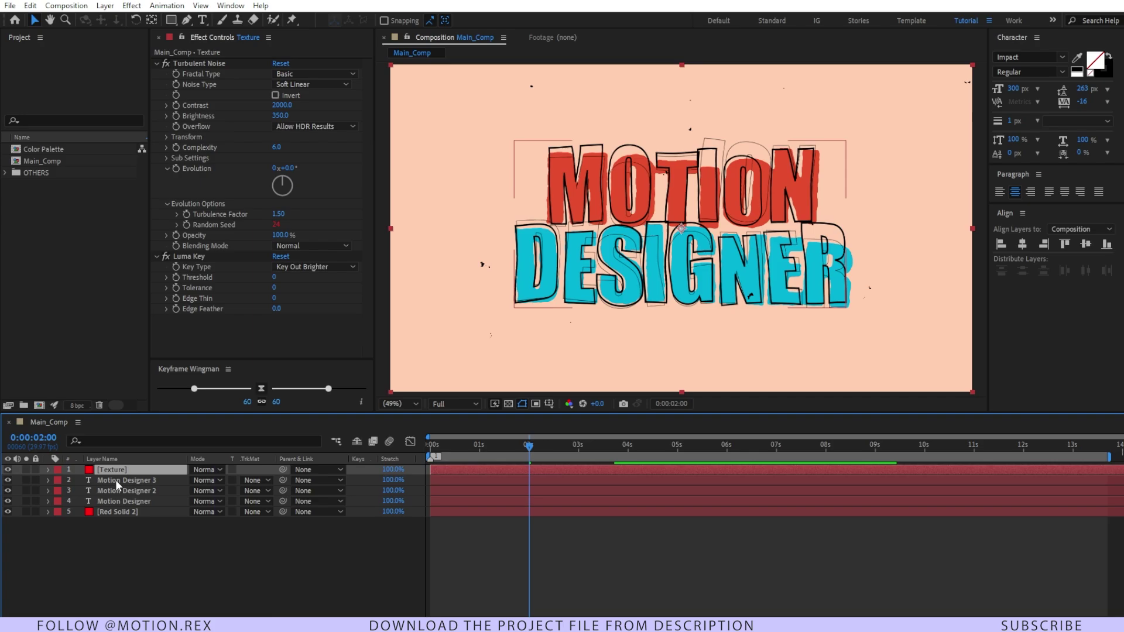
click(127, 525)
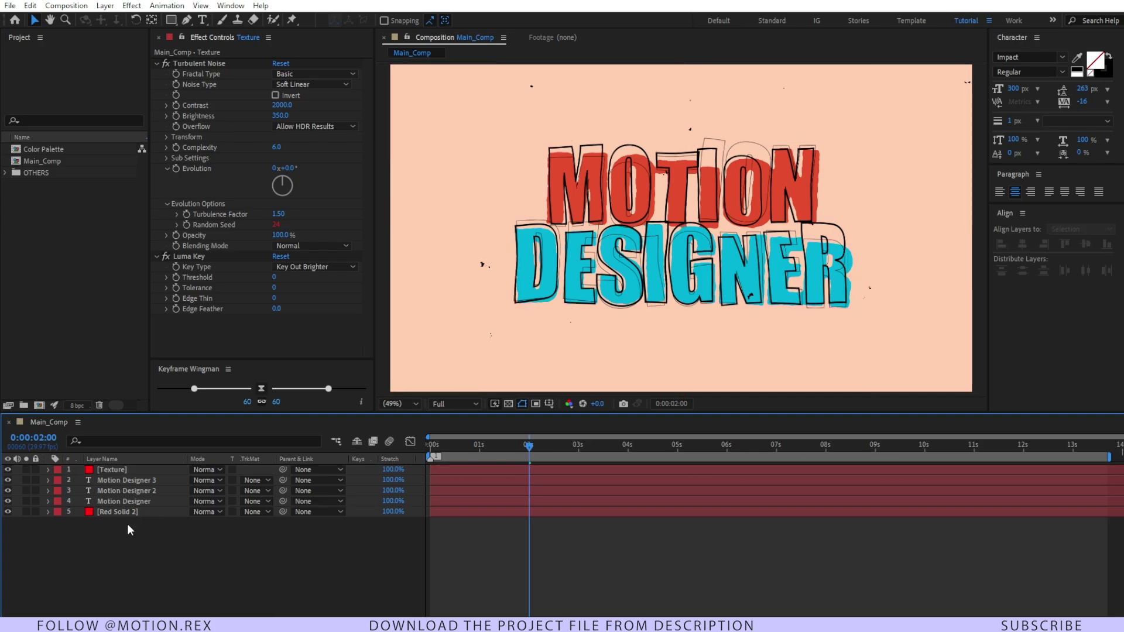
right_click(129, 525)
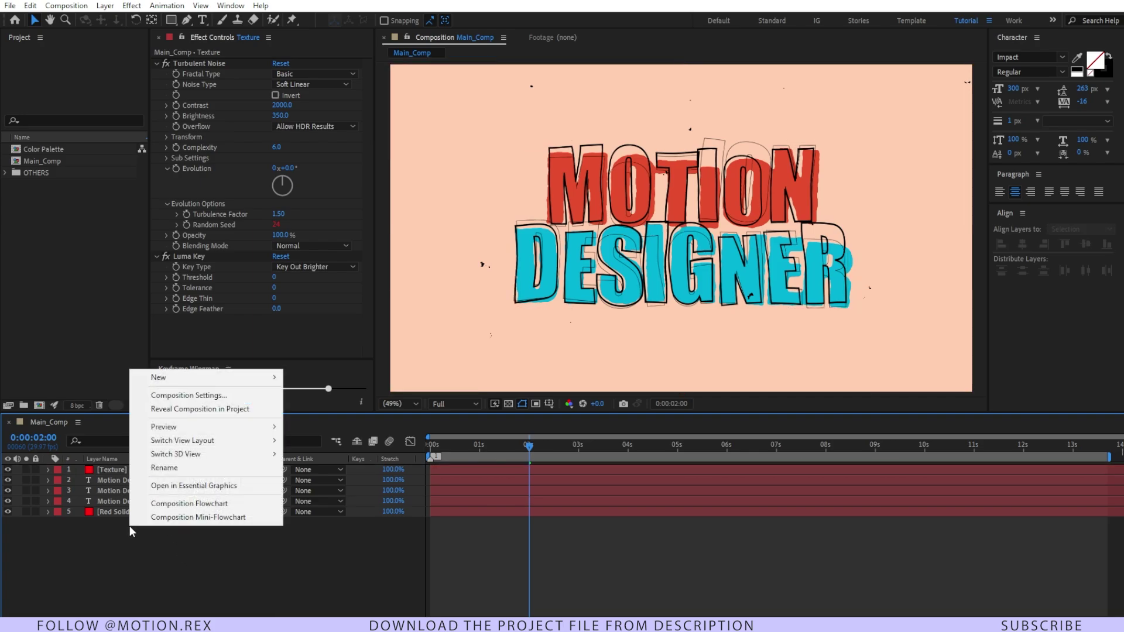
mouse_move(167, 378)
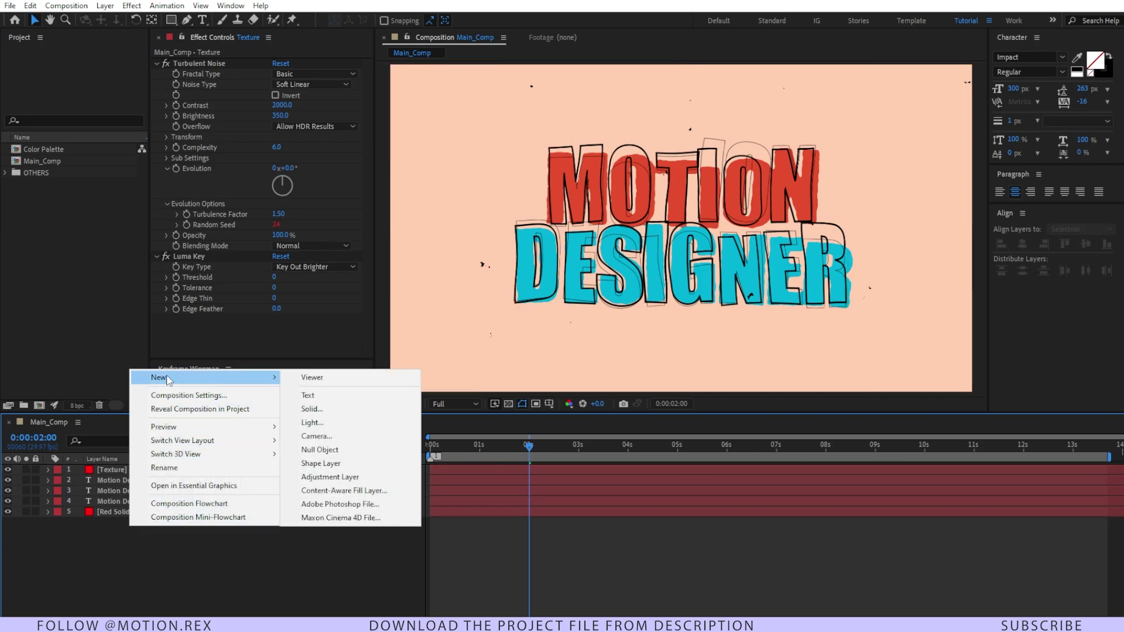
click(385, 477)
key(Return)
text(noise)
key(Return)
Apply the Noise effect with Amount of Noise at 20% and check the grain full-screen.
key(ctrl+space)
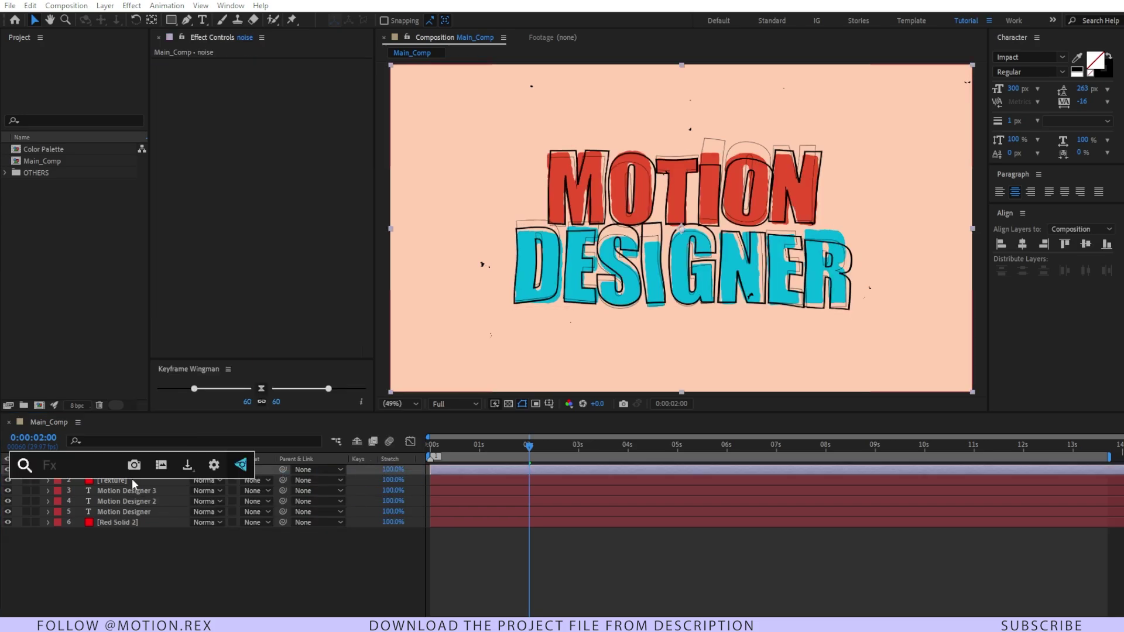
text(noi)
key(Return)
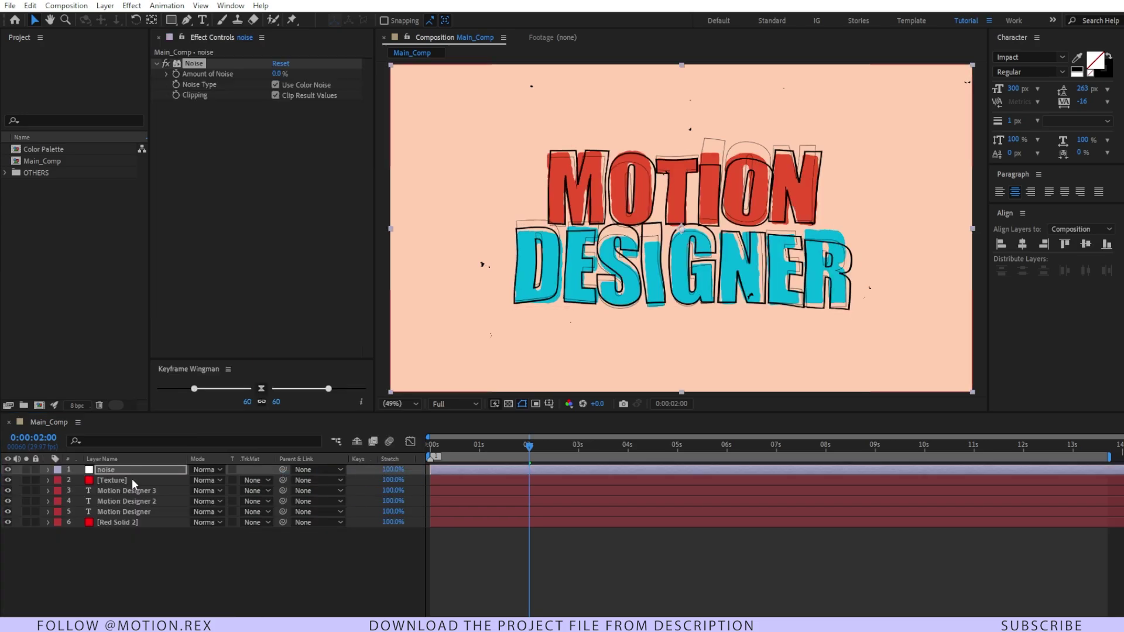
click(275, 73)
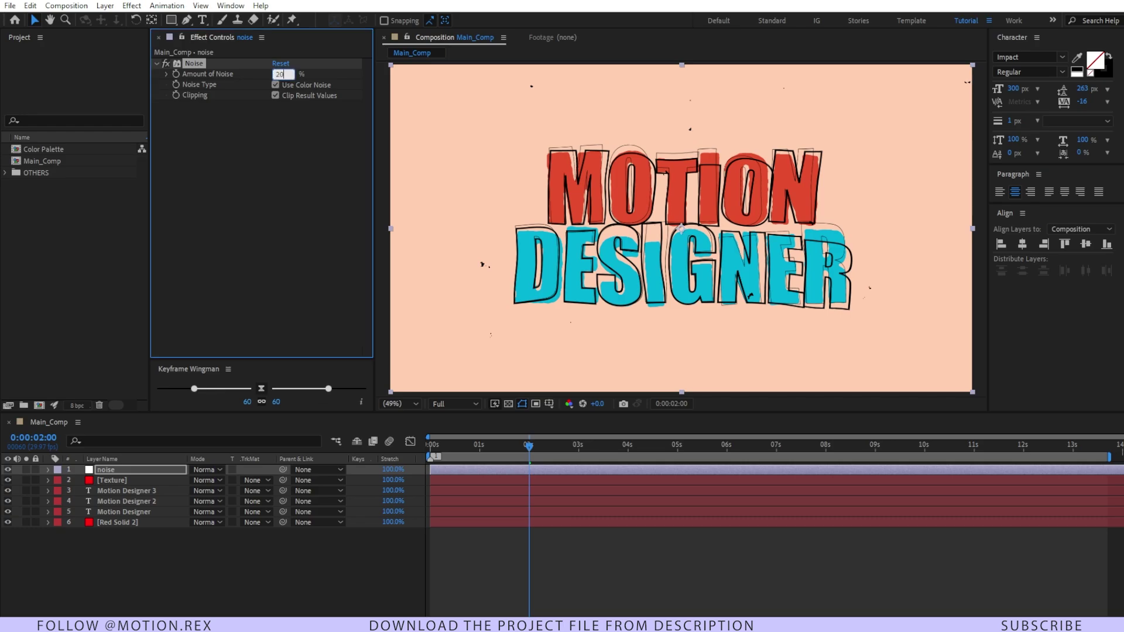
text(20)
key(Return)
key(grave)
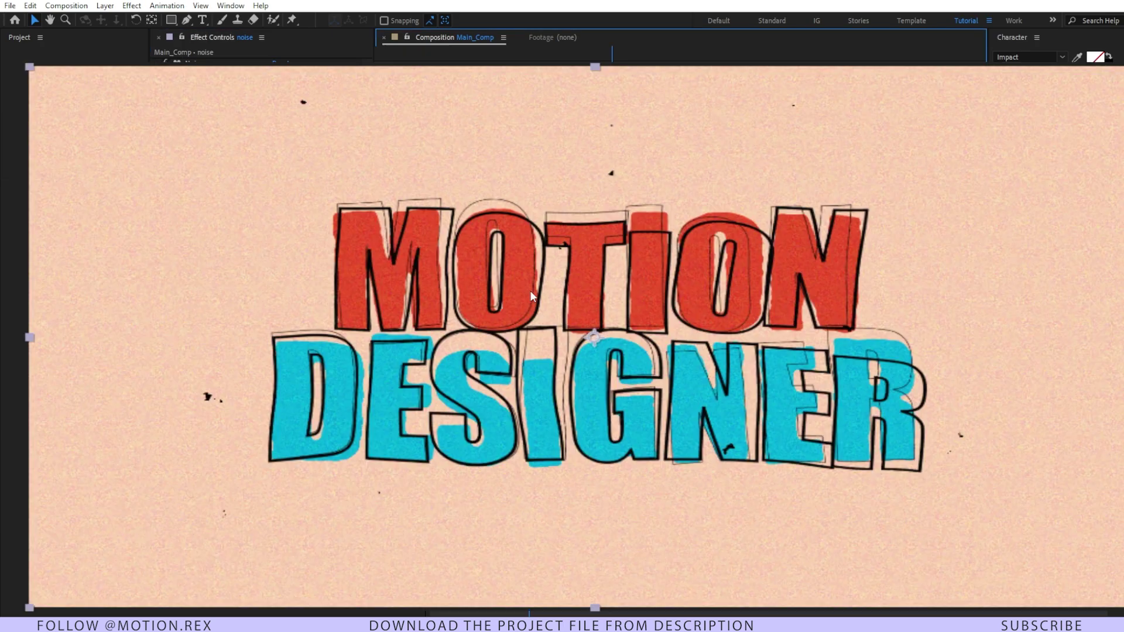
key(grave)
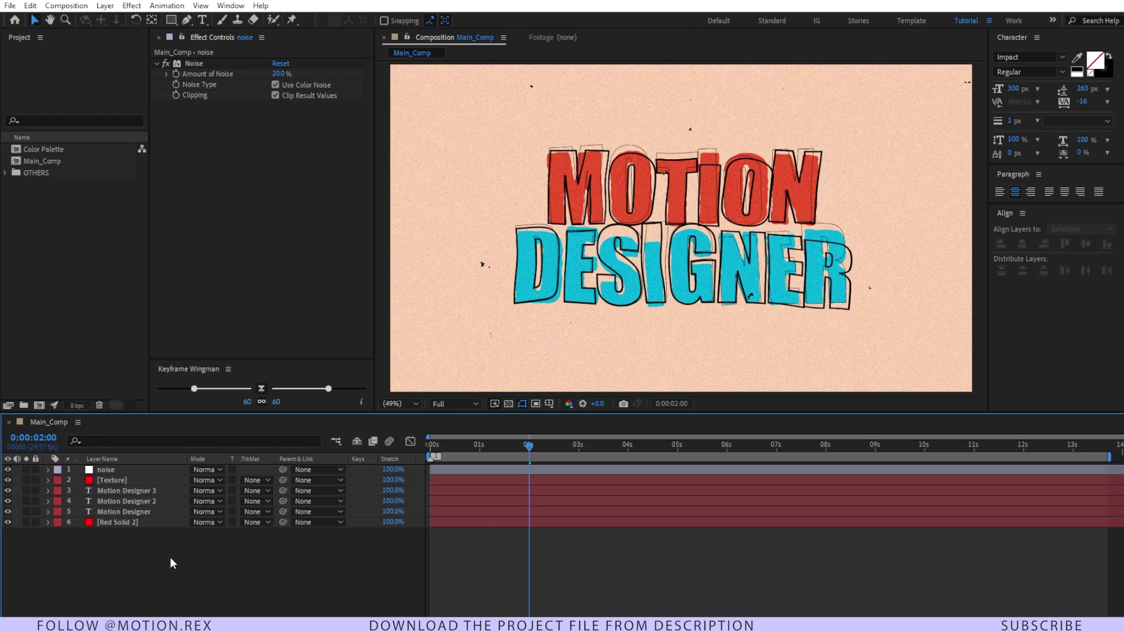
Create a new adjustment layer and name it Posterize time.
key(ctrl+alt+y)
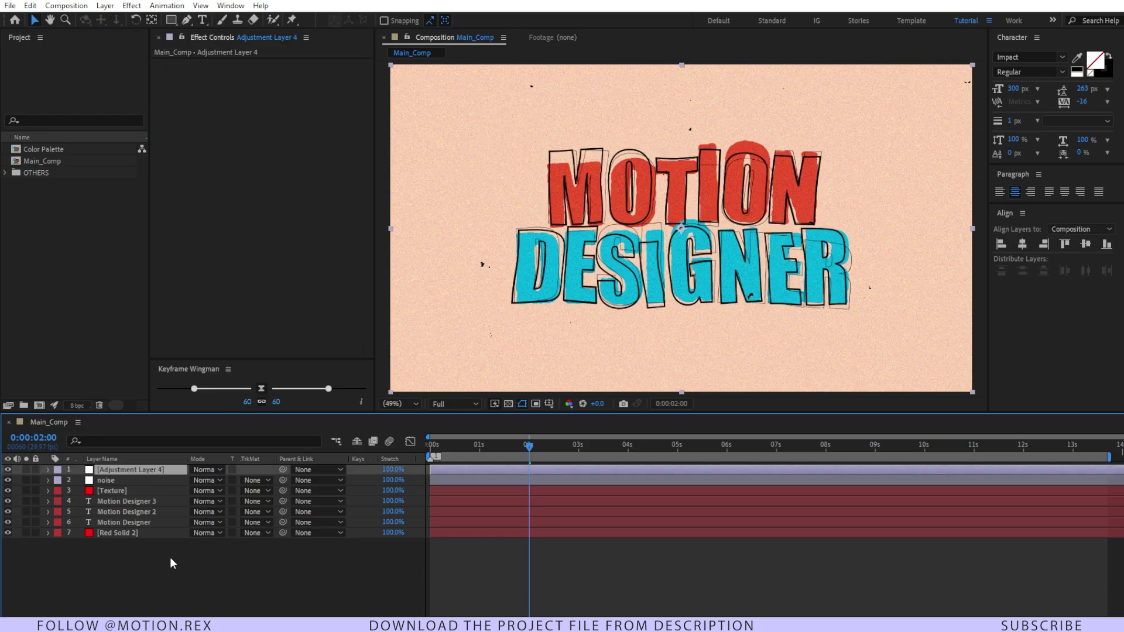
key(Return)
text(Pos)
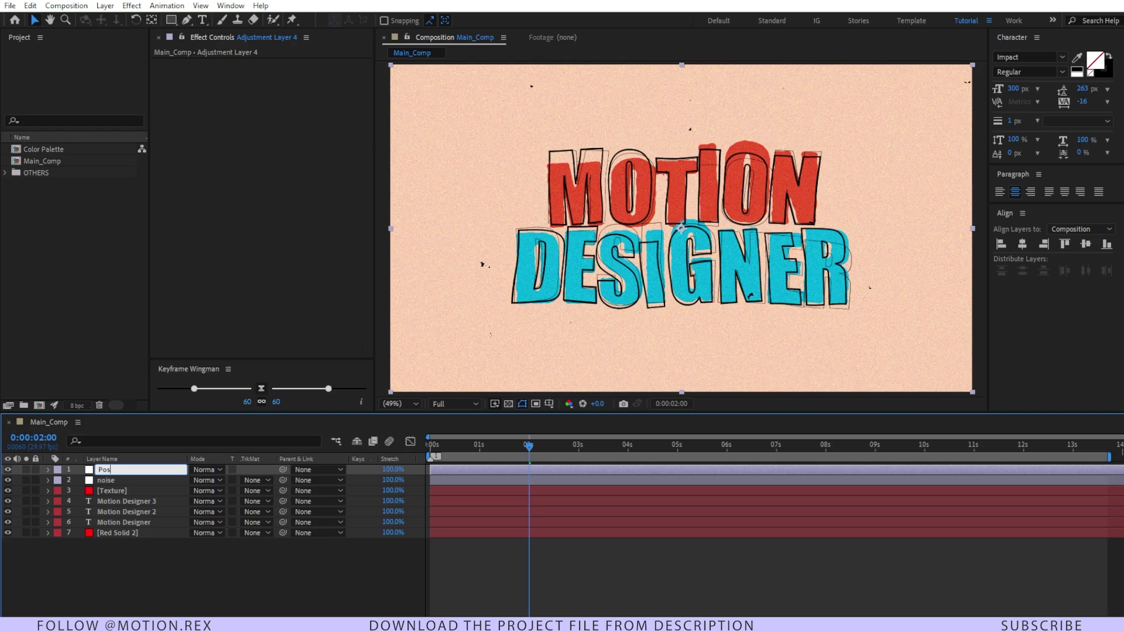
text(terize time)
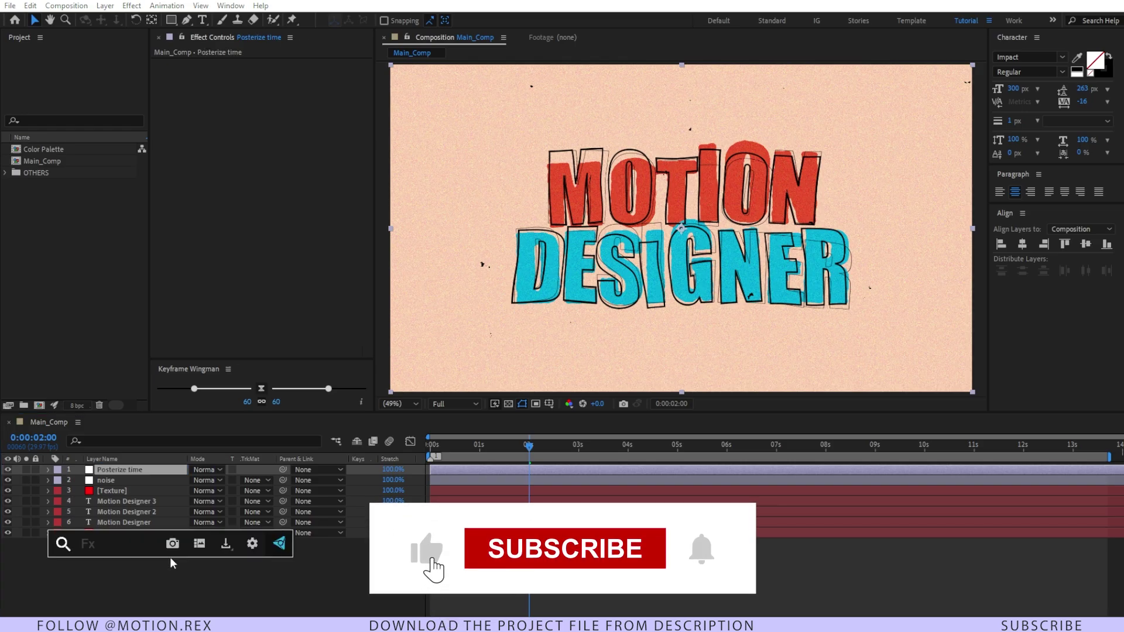
Apply the Posterize Time effect with a Frame Rate of 8.
text(pos)
key(Down)
key(Return)
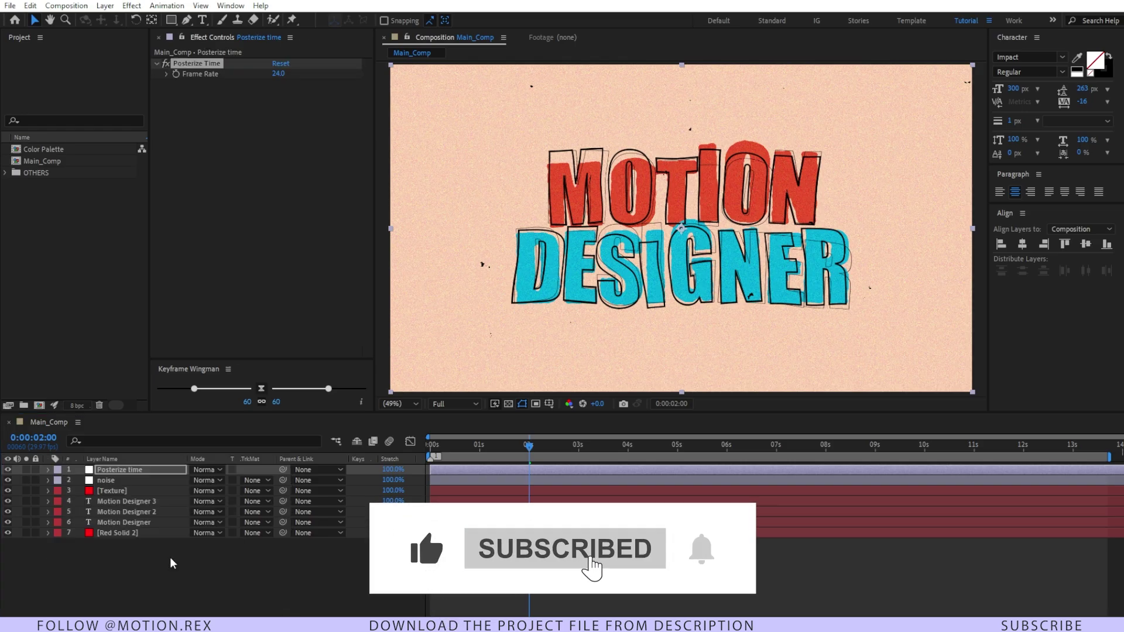
click(279, 75)
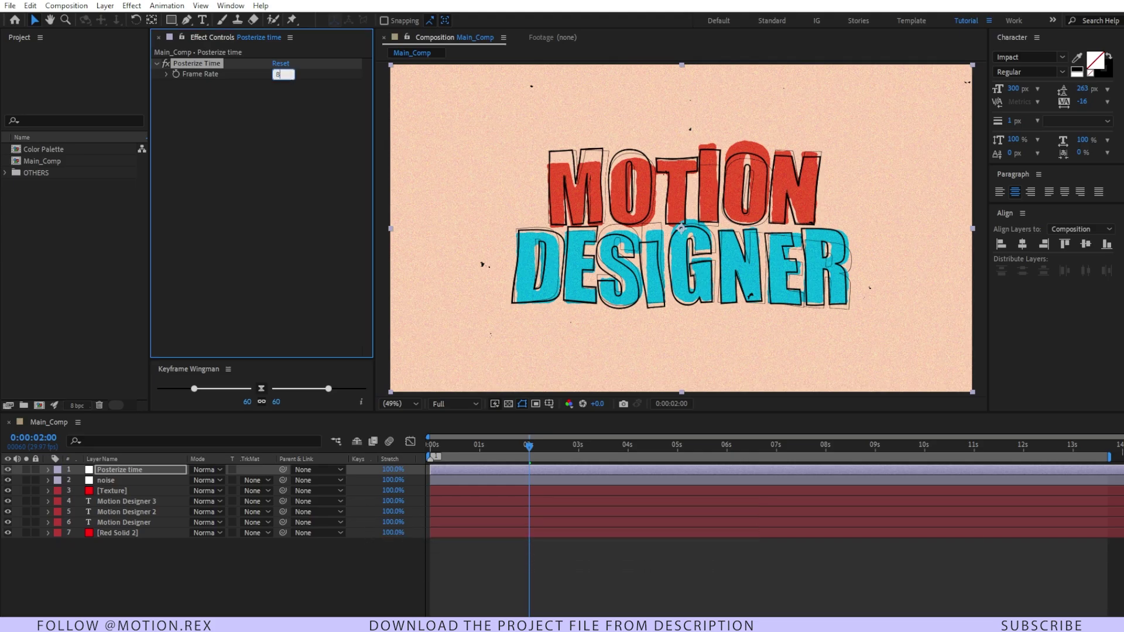
key(Return)
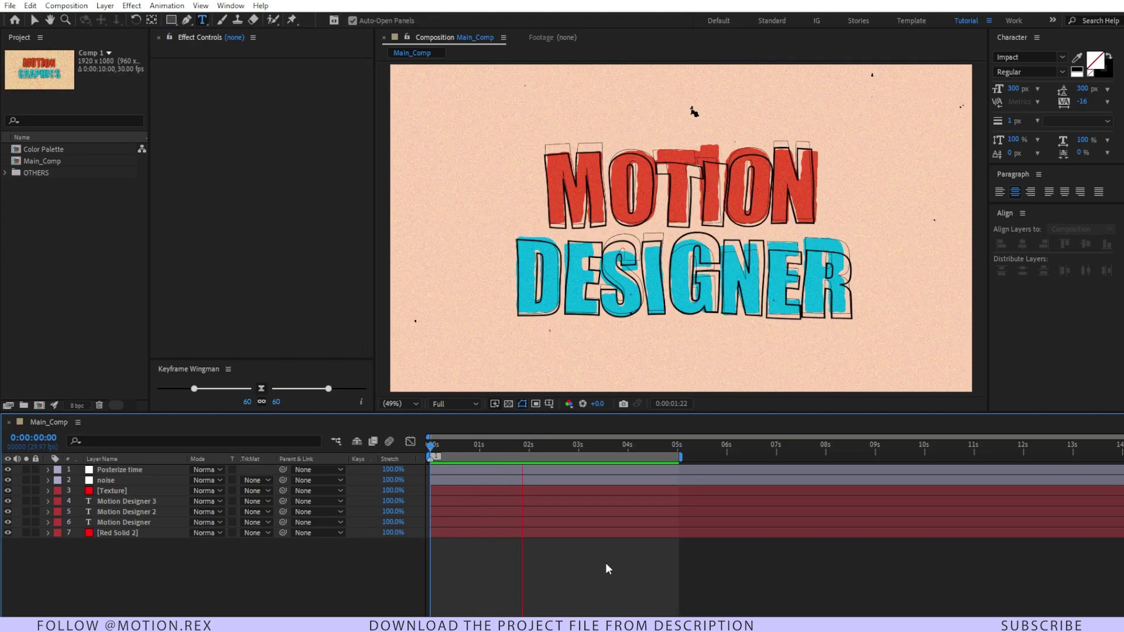